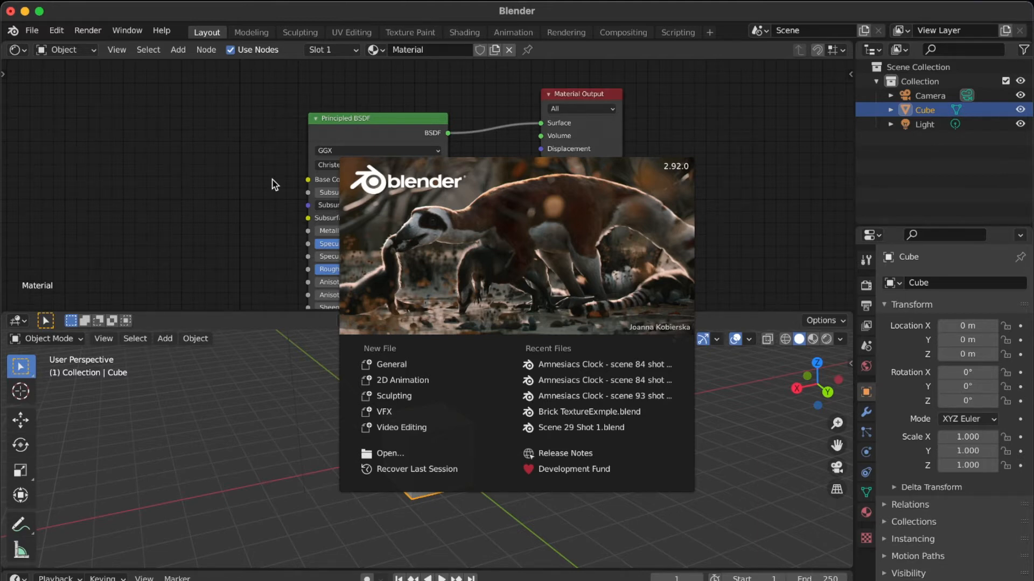
Dismiss the splash screen and add a Musgrave Texture node beside the Principled BSDF in the cube's material
left_click(227, 183)
scroll(254, 192, "left", 3)
scroll(255, 192, "right", 1)
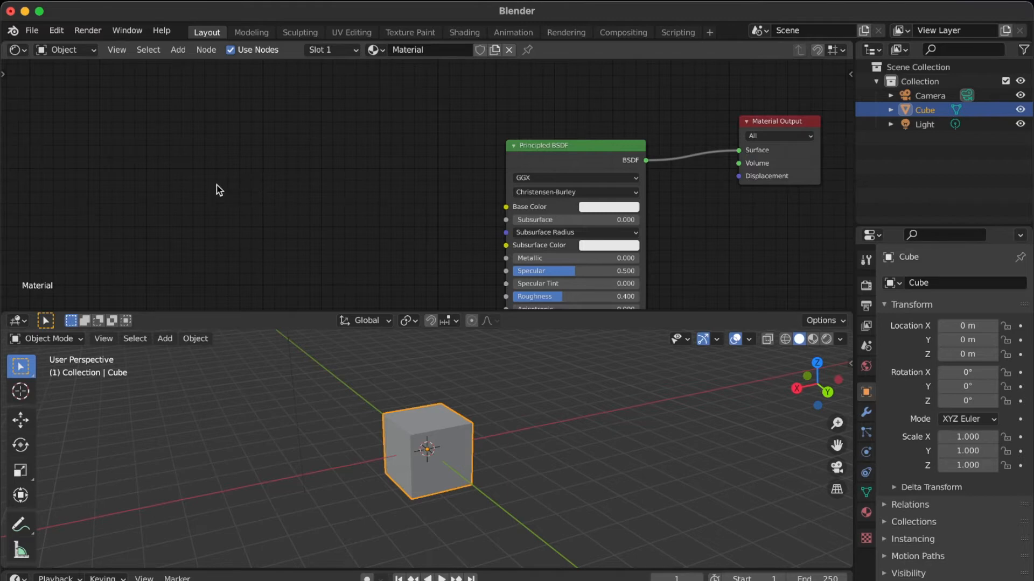
key("shift+a")
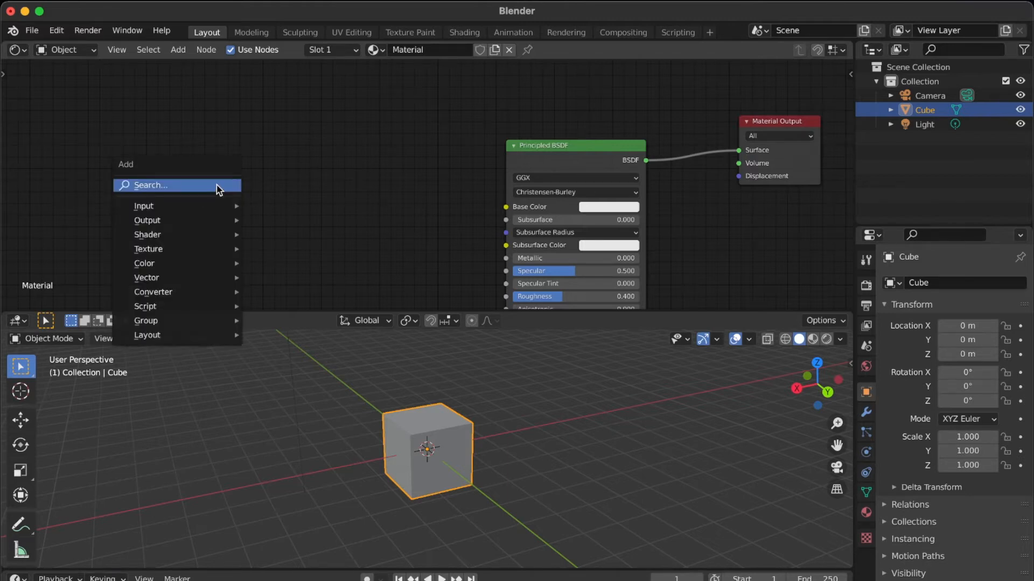
mouse_move(179, 259)
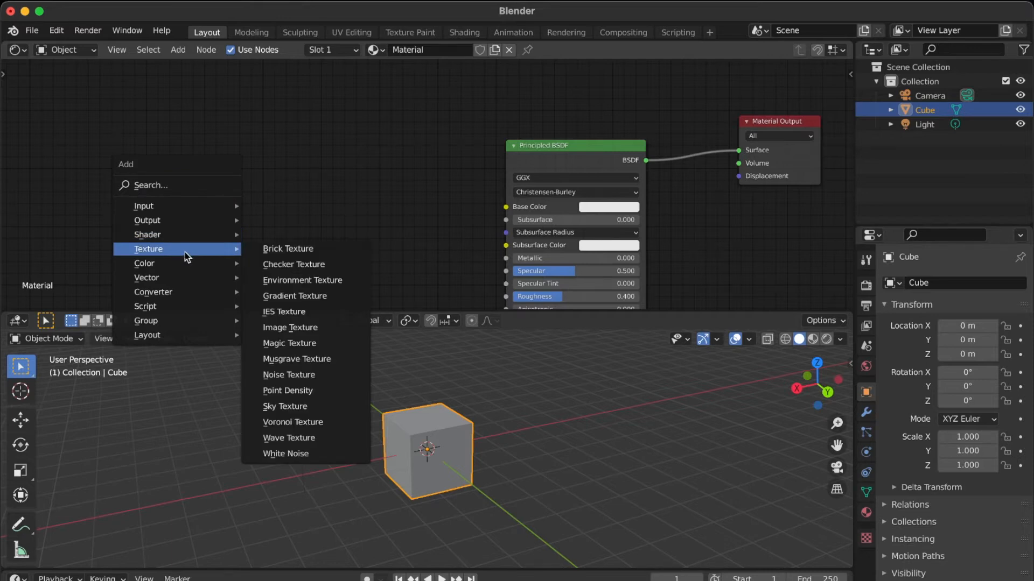
left_click(317, 360)
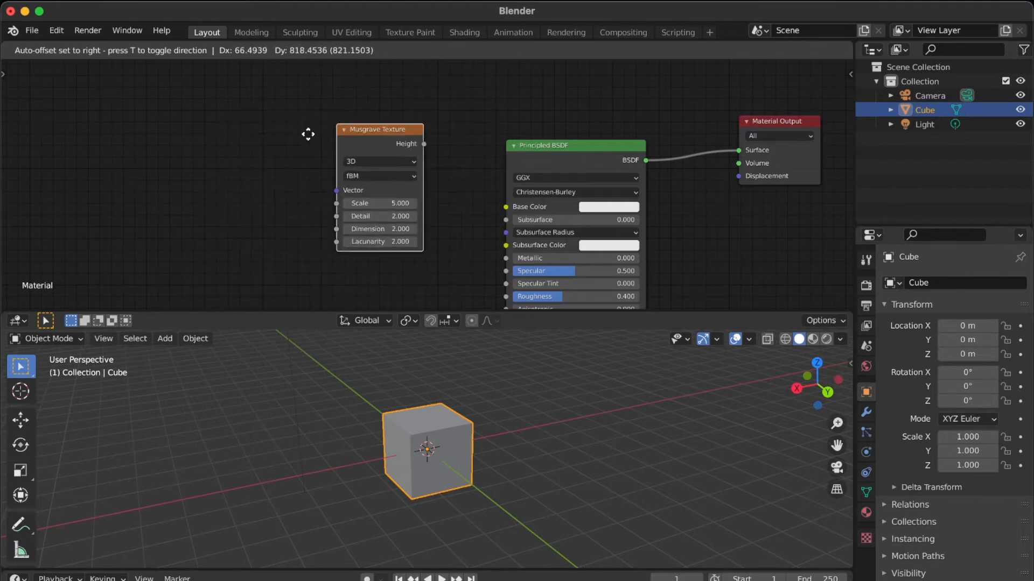
left_click(315, 132)
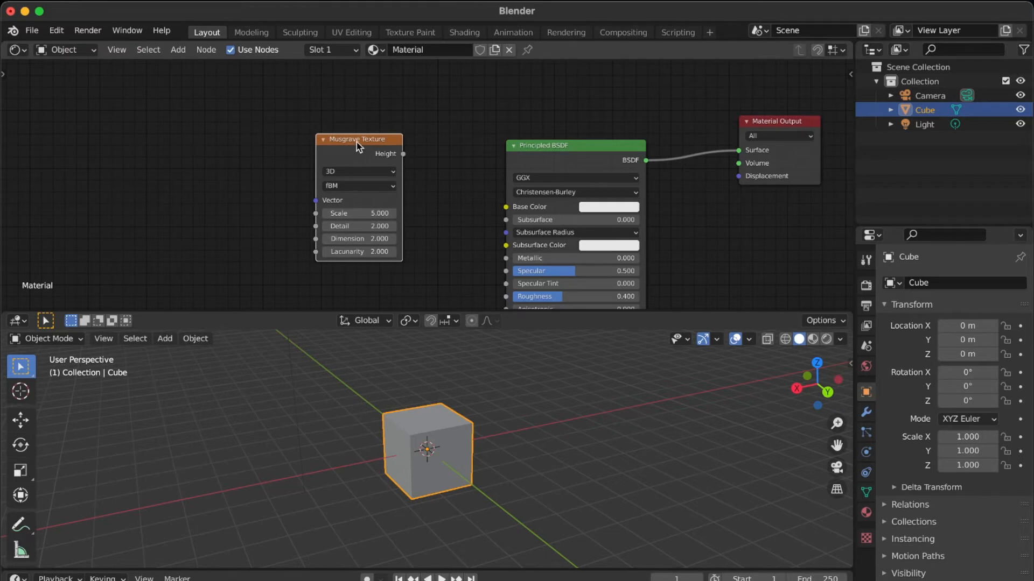
Connect the Musgrave Texture's Height output to the Principled BSDF's Base Color and display the viewport in Material Preview shading
left_click_drag(402, 154, 506, 207)
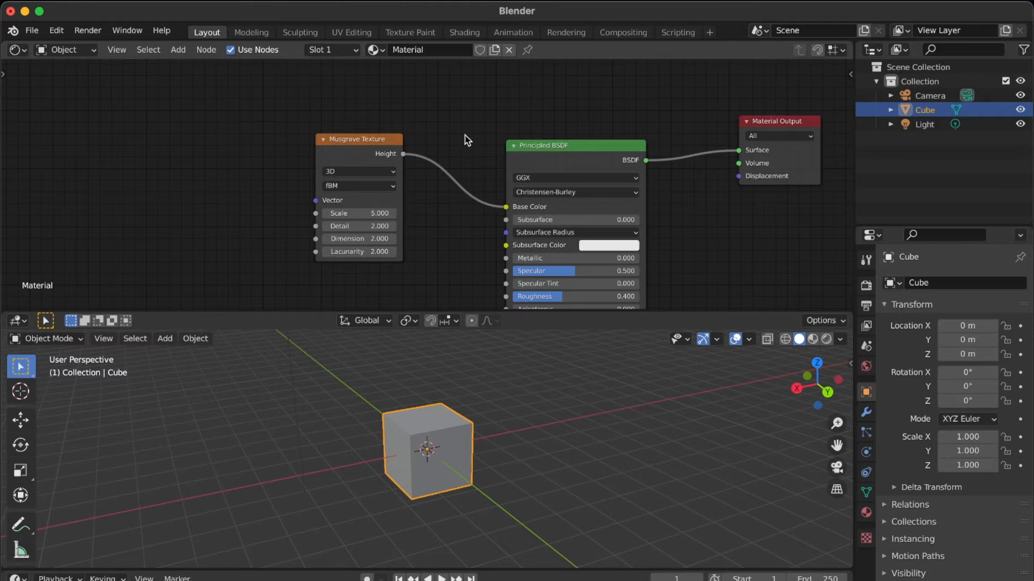
left_click(818, 340)
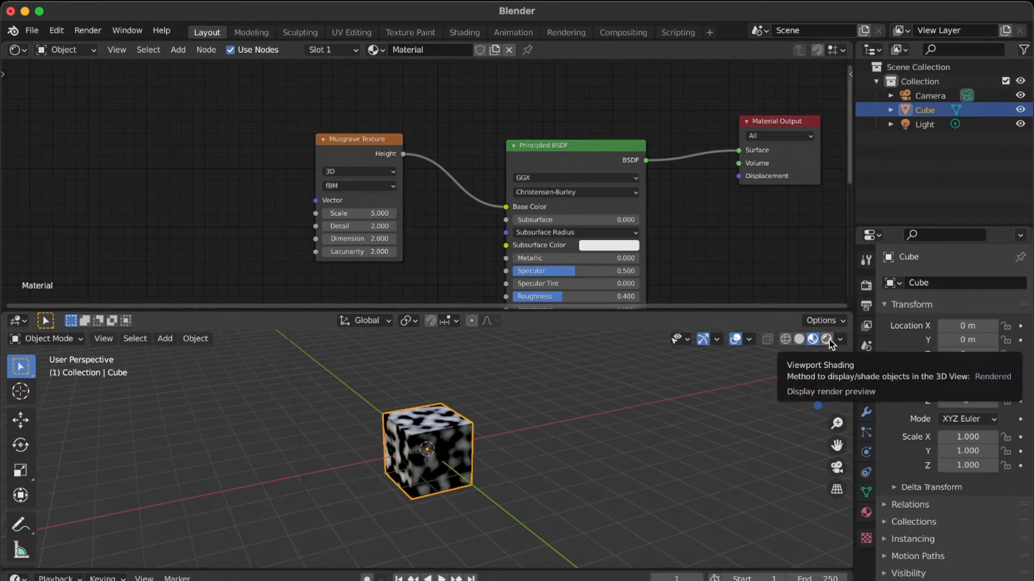
scroll(402, 444, "up", 4)
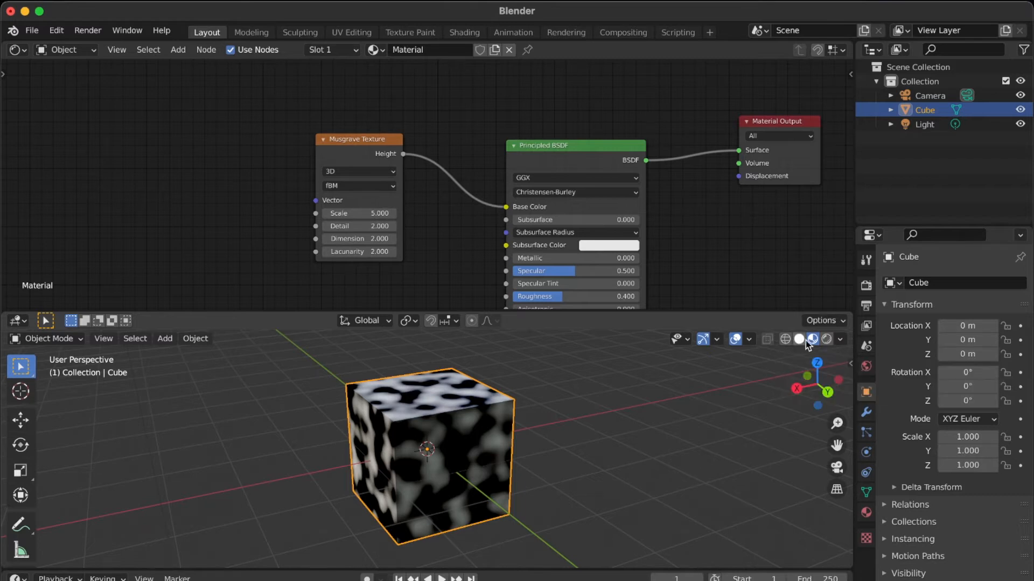
View the scene's render engine settings and compare Rendered shading with Material Preview in the viewport
left_click(866, 306)
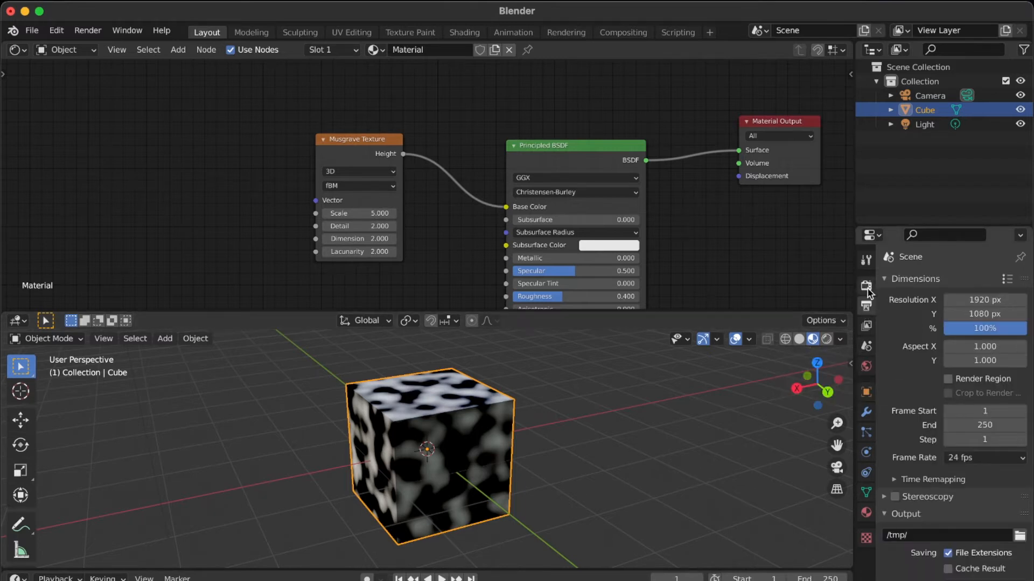
left_click(866, 287)
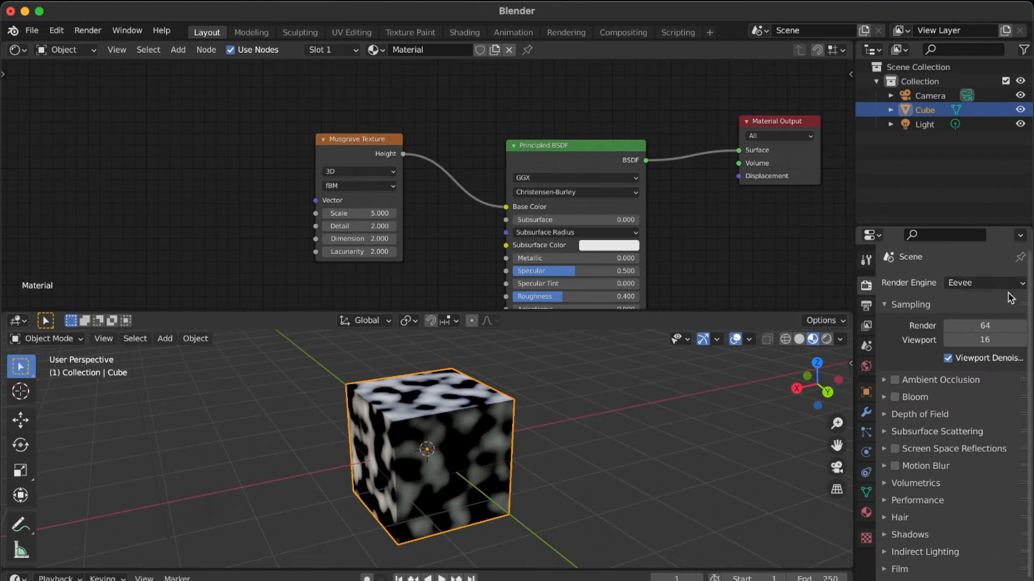
left_click(828, 339)
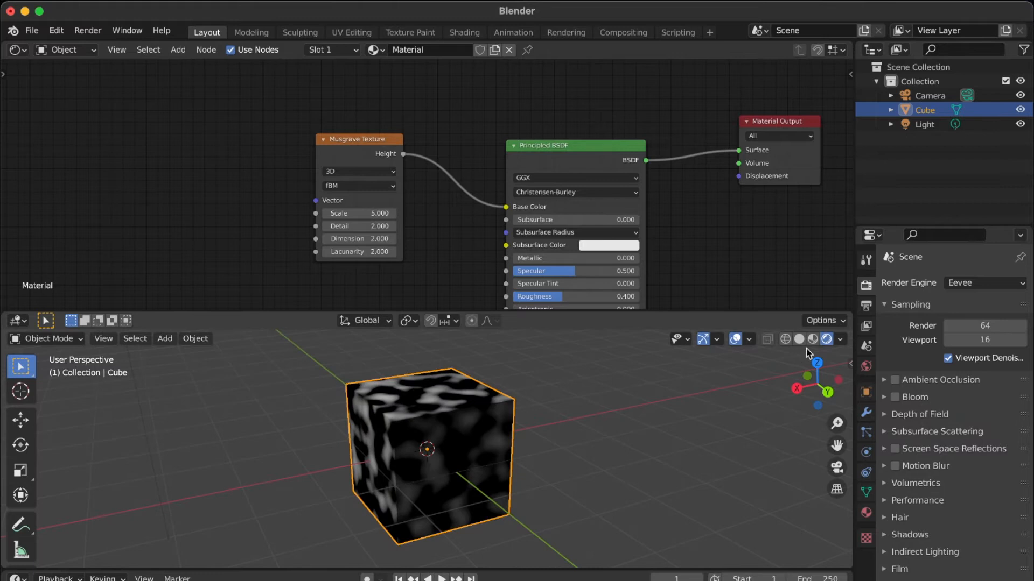
left_click(813, 344)
Examine the Musgrave pattern on the cube's top and side faces from several angles
scroll(330, 467, "up", 5)
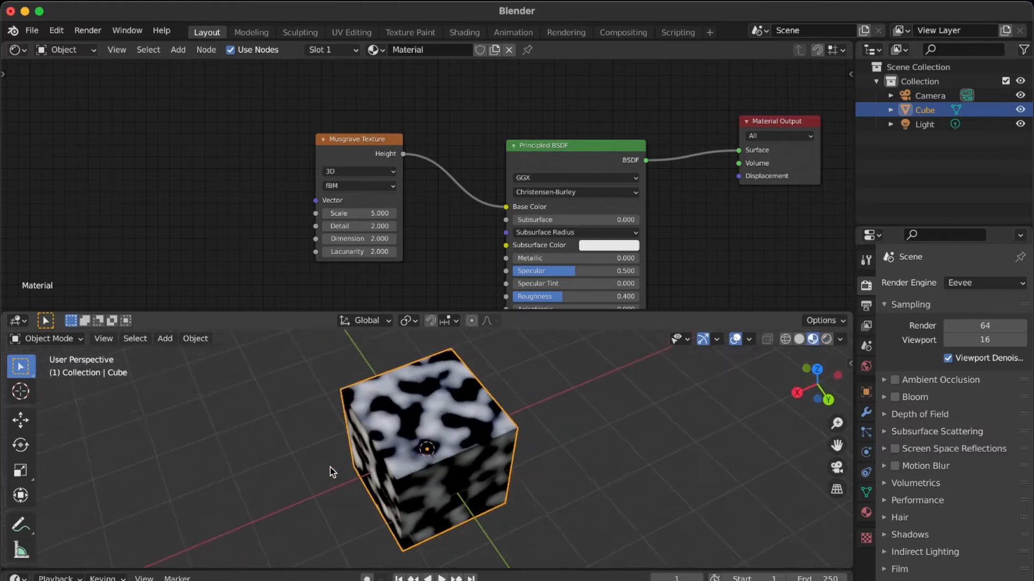
scroll(330, 467, "right", 3)
scroll(395, 447, "up", 3)
scroll(395, 447, "down", 1)
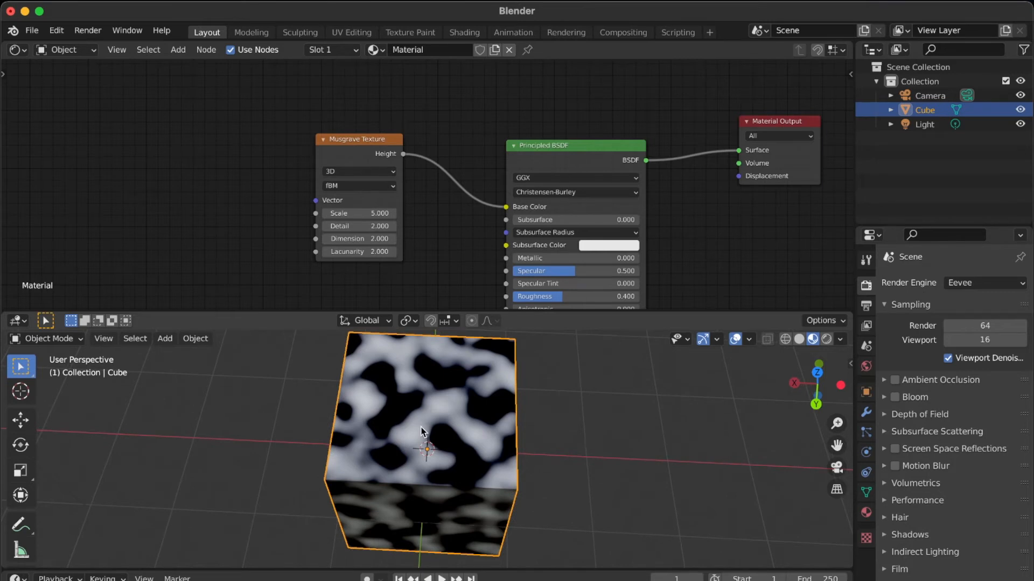
scroll(439, 432, "up", 10)
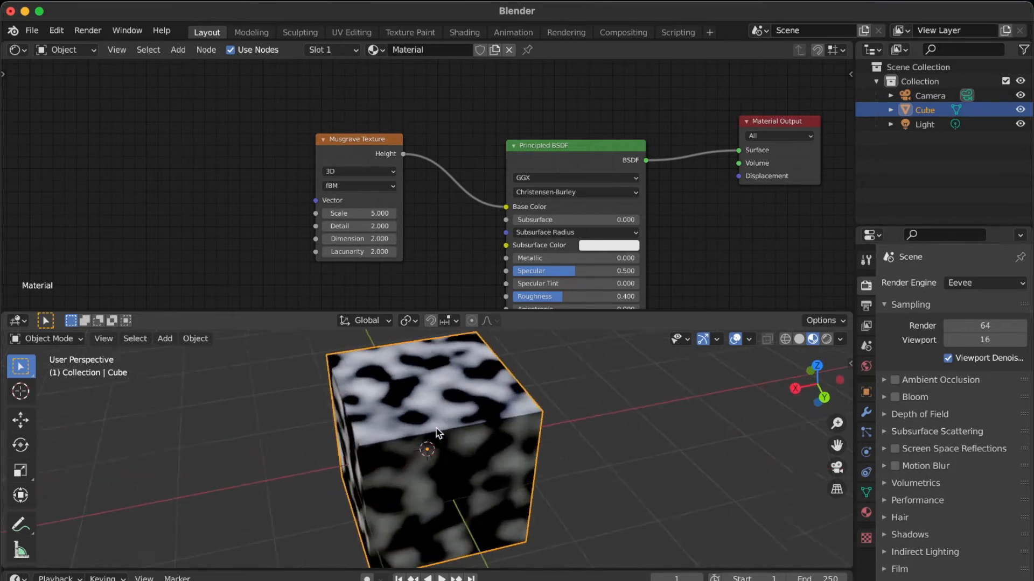
scroll(439, 432, "up", 10)
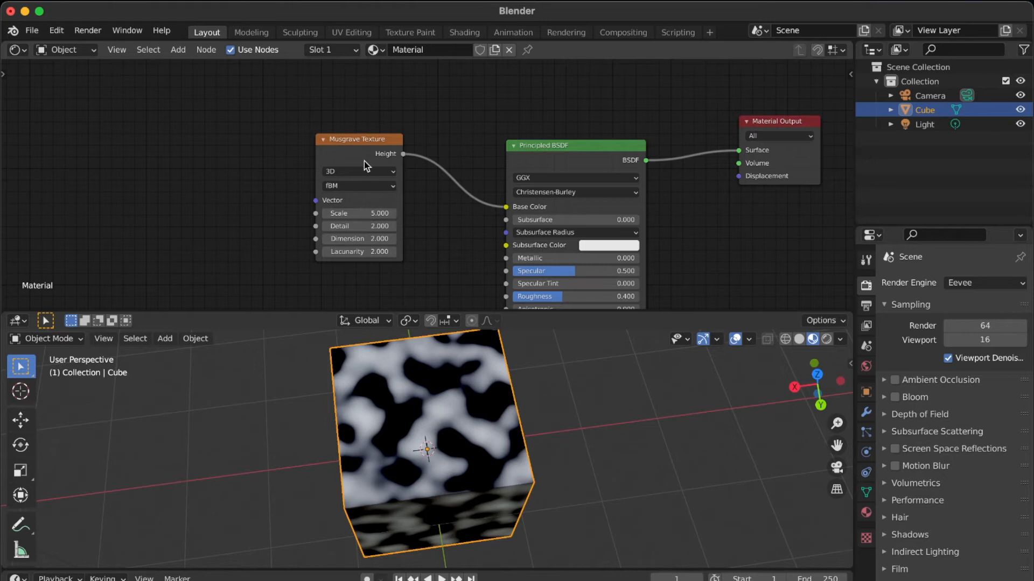
Set the Musgrave Texture's Scale to 7.6
left_click(362, 213)
type("7.6")
key("Return")
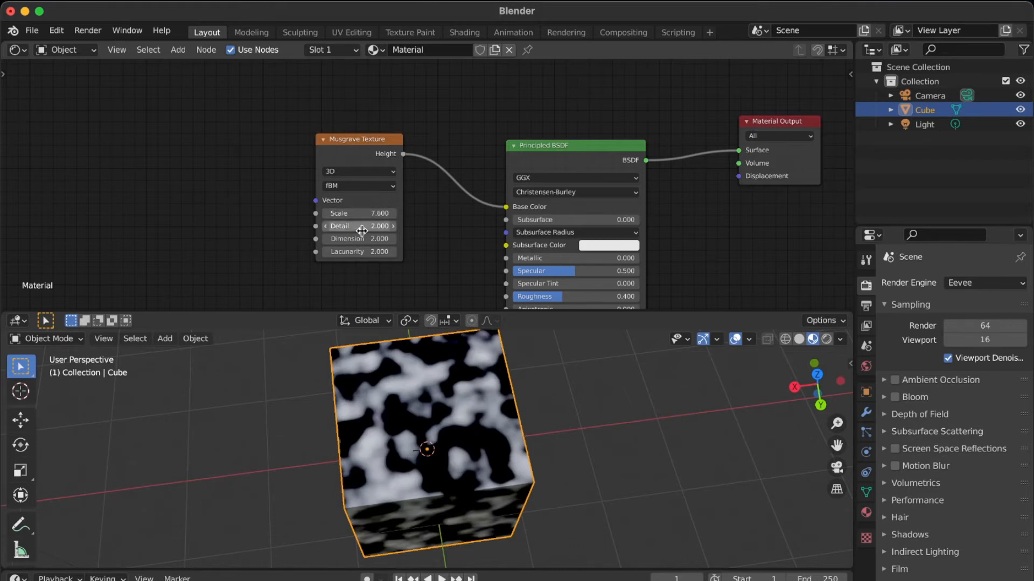
left_click(363, 230)
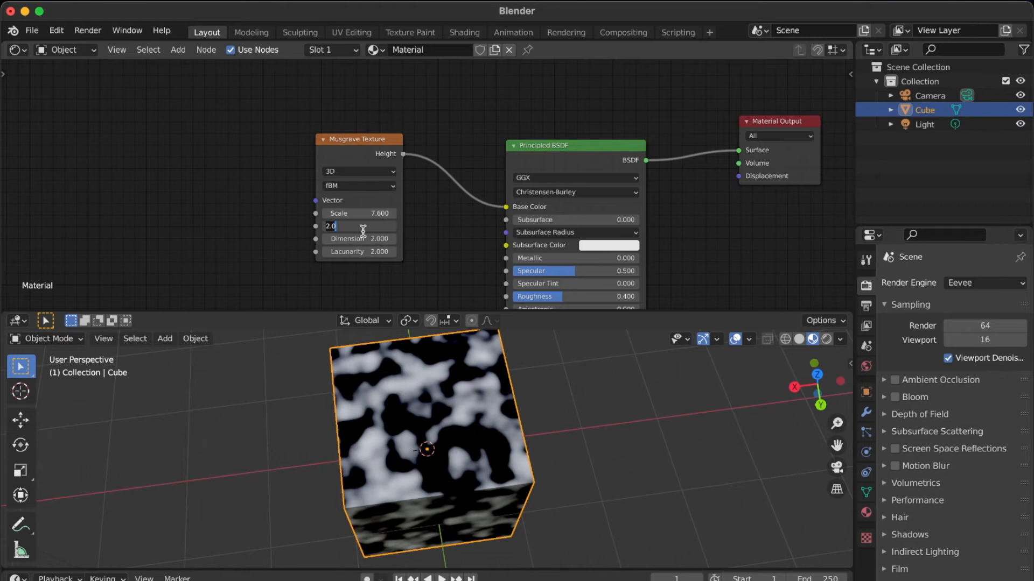
key("Return")
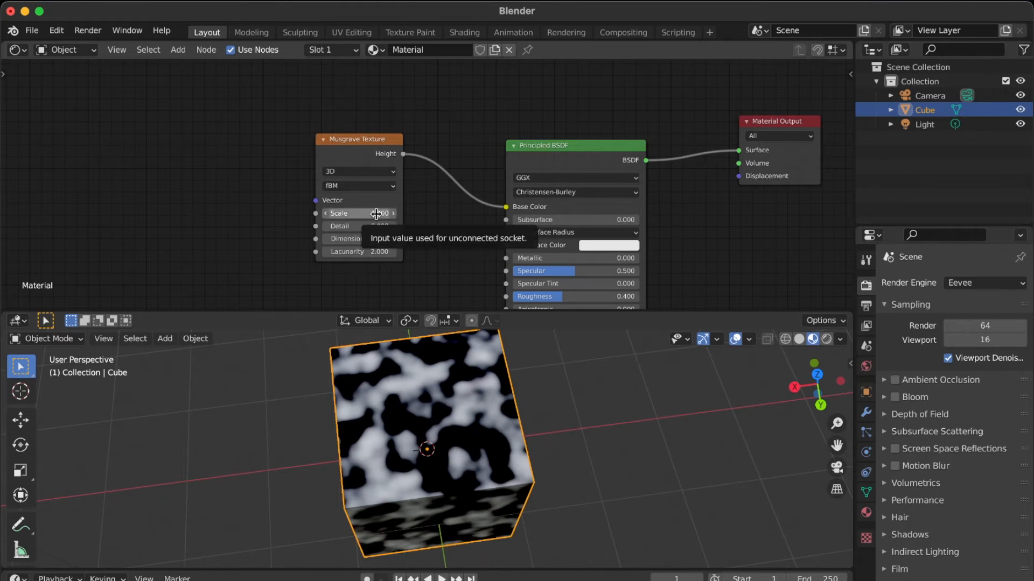
Set the Musgrave Texture's Scale to 3.2 and its Detail to 6
left_click(376, 214)
type("3.2")
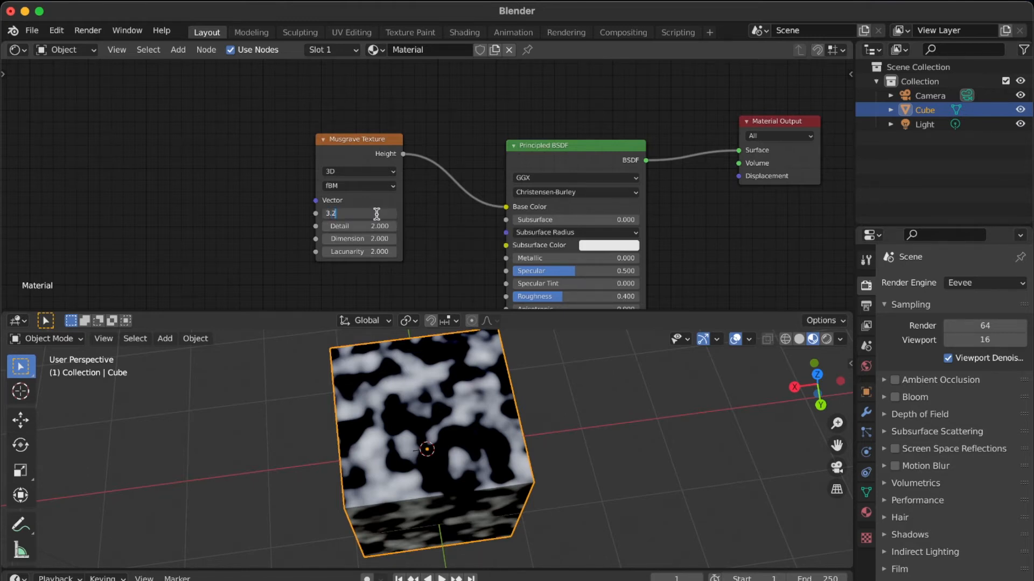
key("Return")
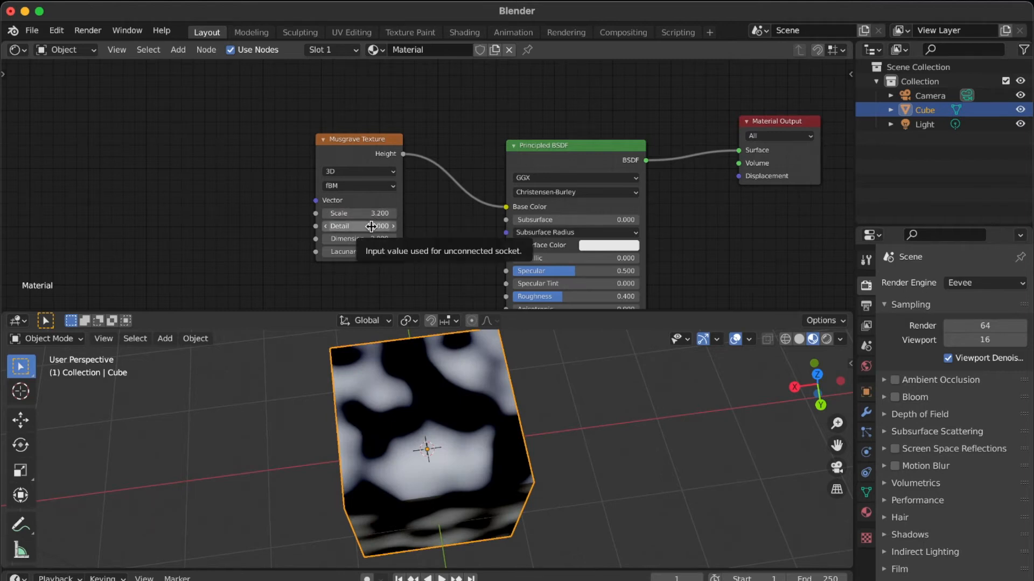
left_click(325, 227)
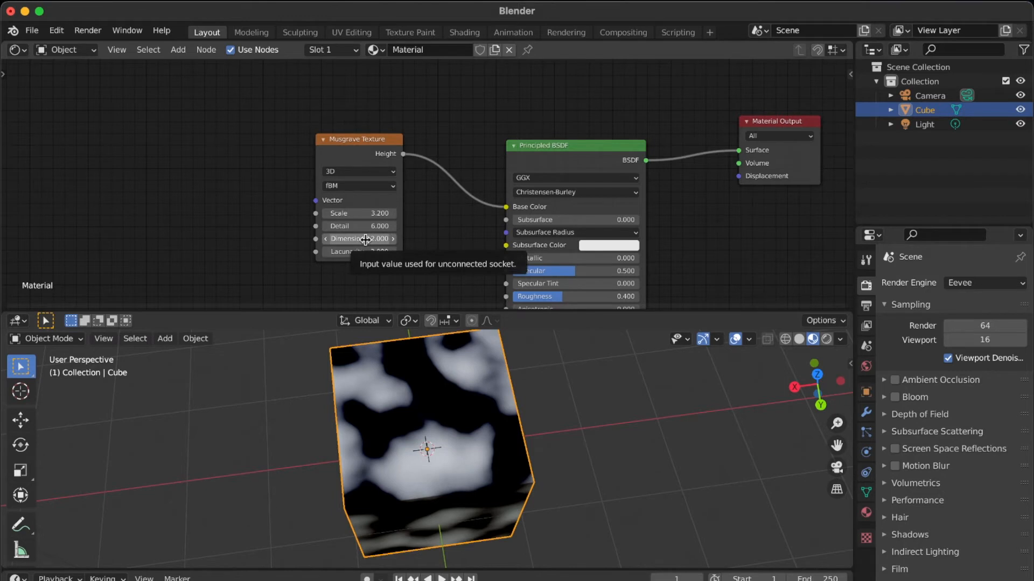
Set the Musgrave Texture's Dimension to 0 and its Lacunarity to 1, and view the cube from another side
left_click(365, 239)
type("0")
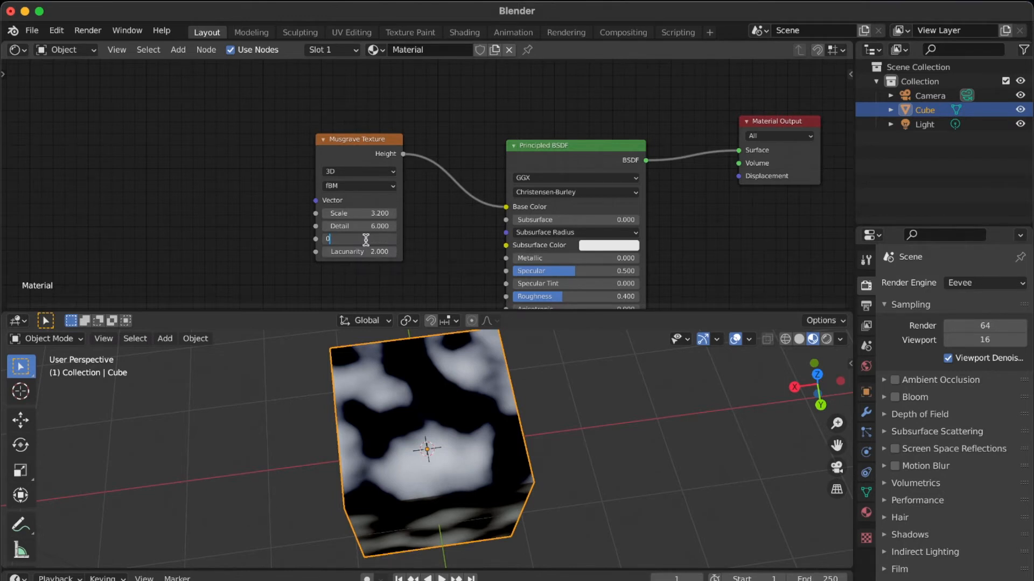
key("Return")
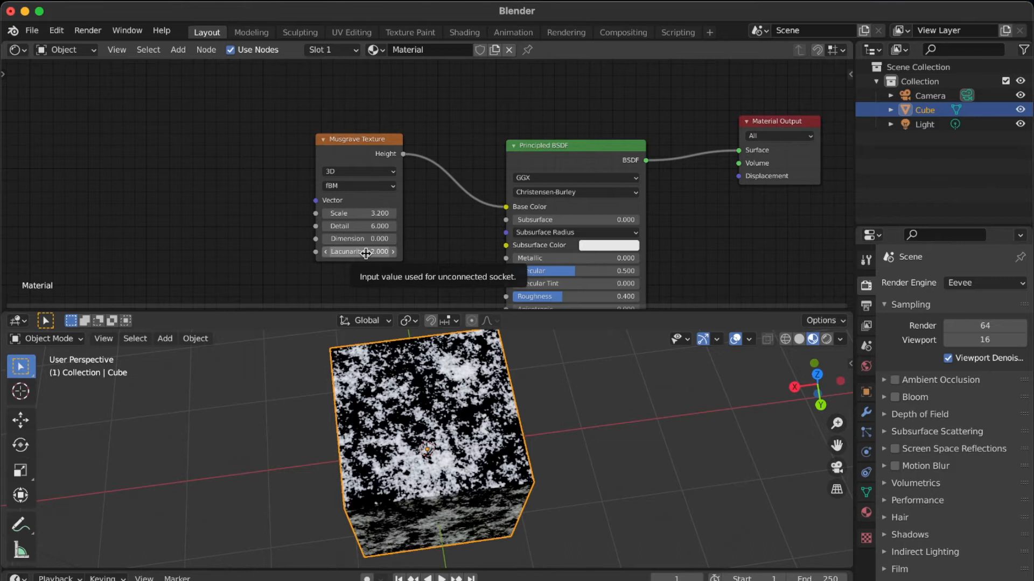
left_click(366, 252)
type("1")
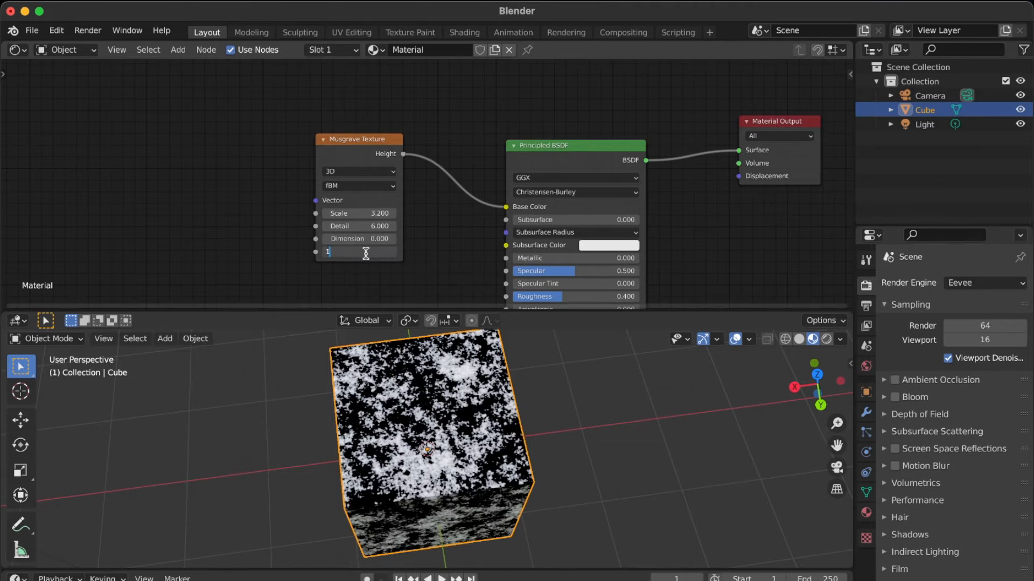
key("Return")
middle_click_drag(413, 461, 414, 461)
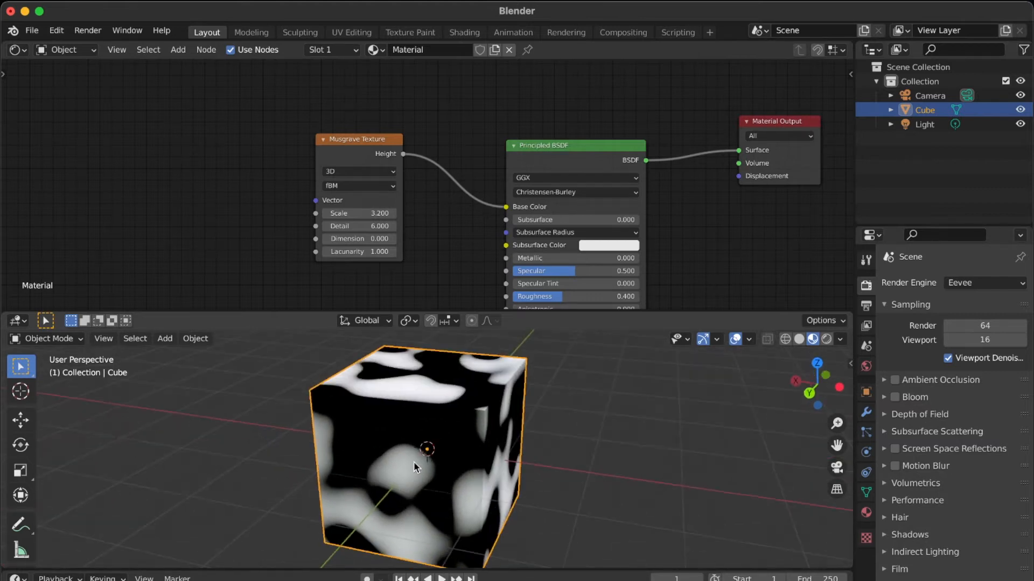
Change the Musgrave Texture's type to Multifractal
left_click(385, 188)
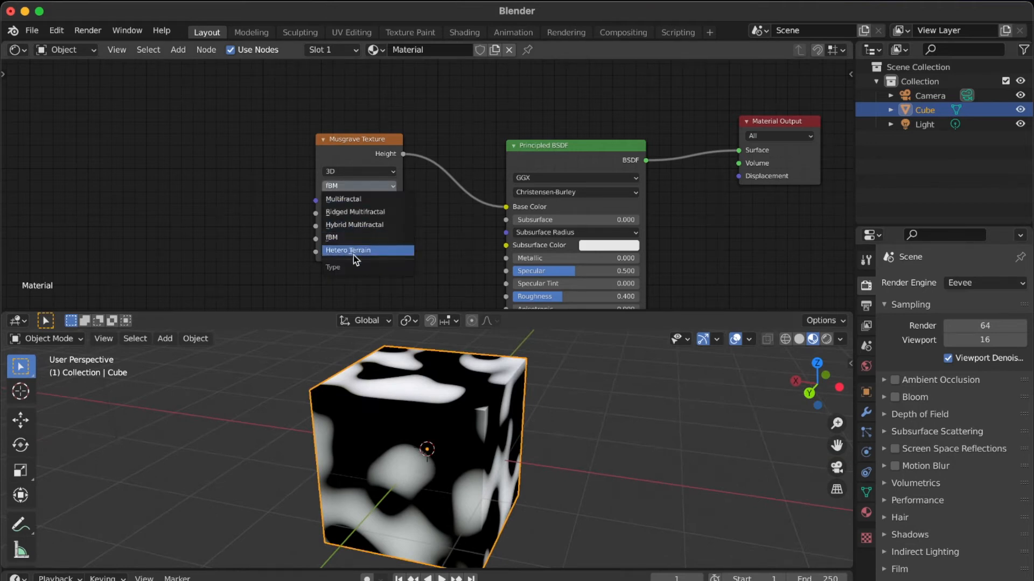
left_click(354, 200)
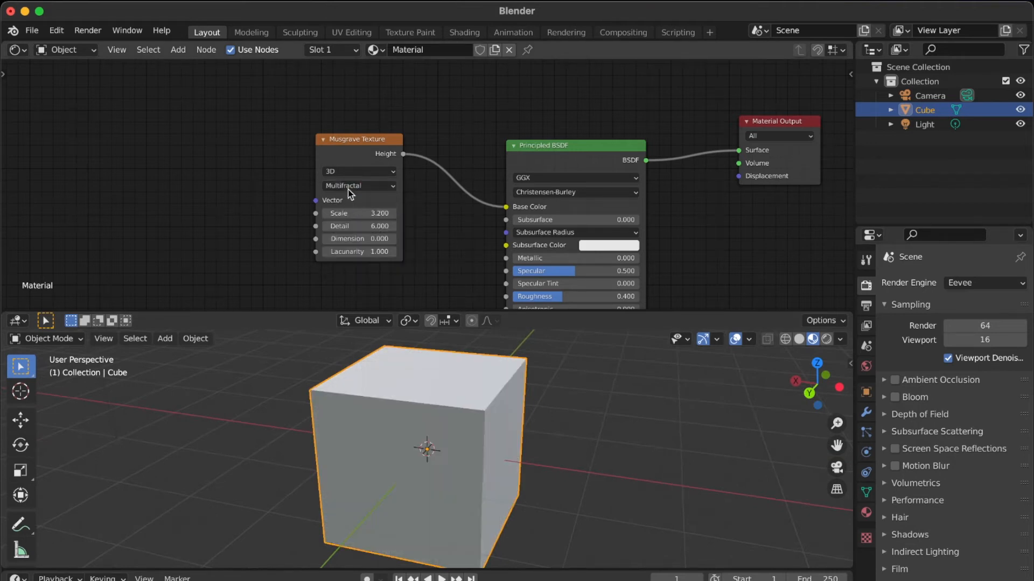
left_click(349, 189)
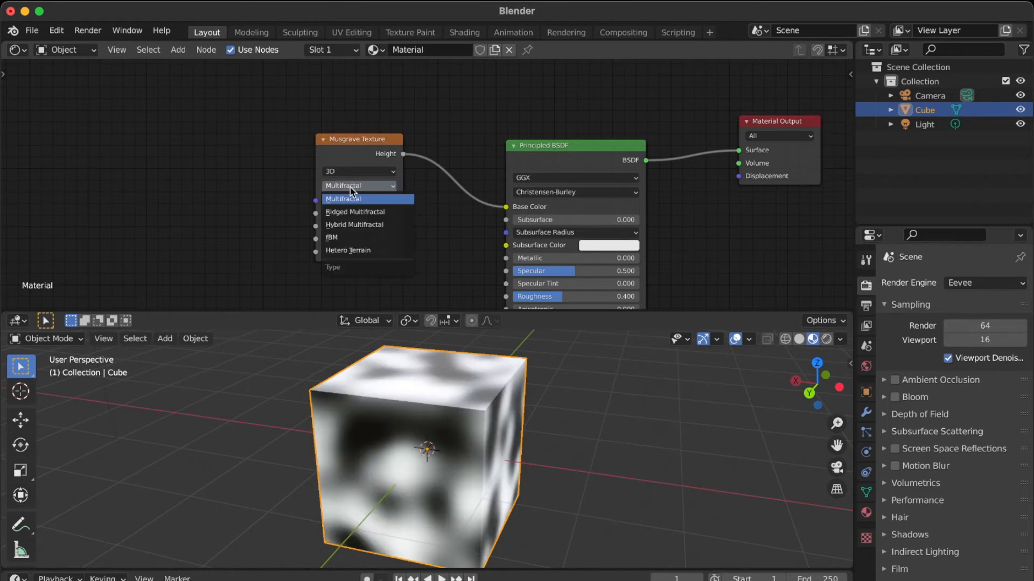
left_click(351, 192)
left_click(352, 187)
left_click(352, 204)
Try the Ridged Multifractal and Hybrid Multifractal types on the Musgrave Texture and return it to fBM
left_click(351, 185)
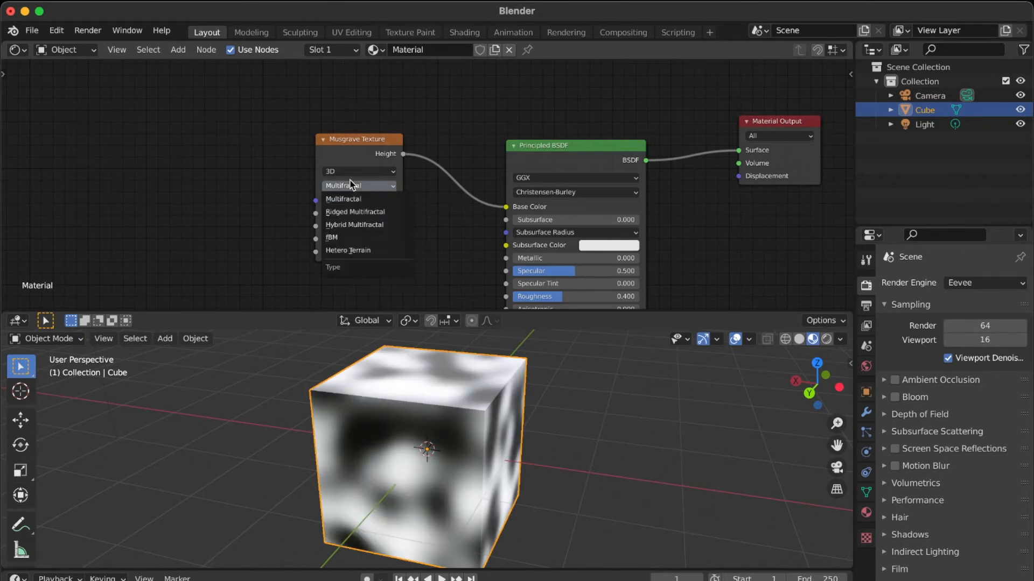
left_click(348, 213)
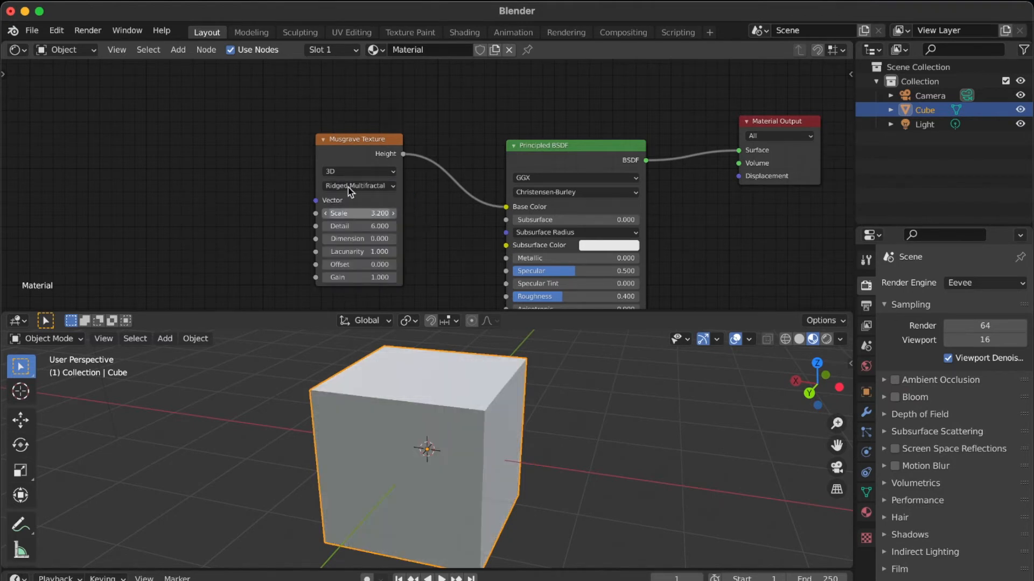
left_click(347, 188)
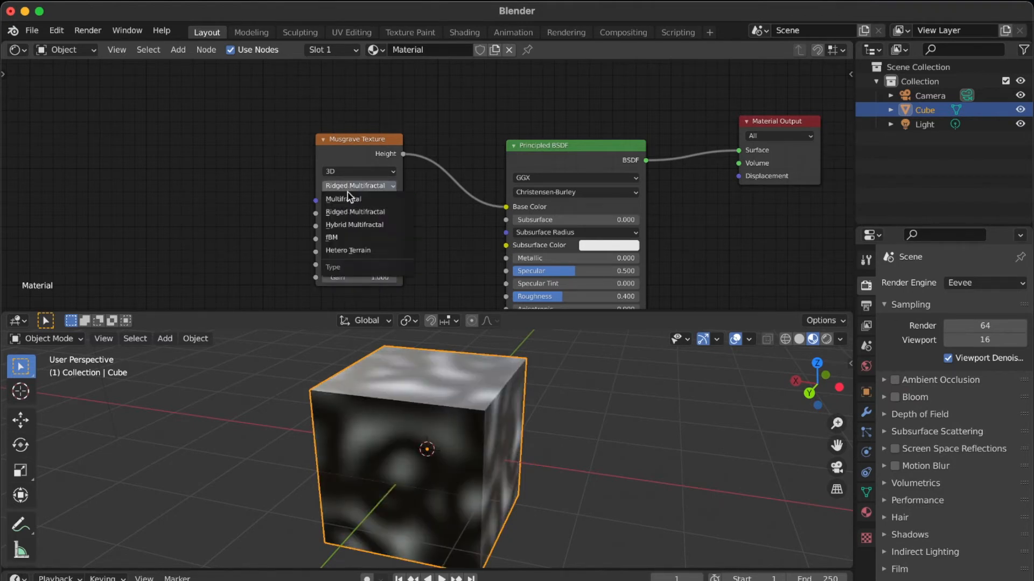
left_click(346, 224)
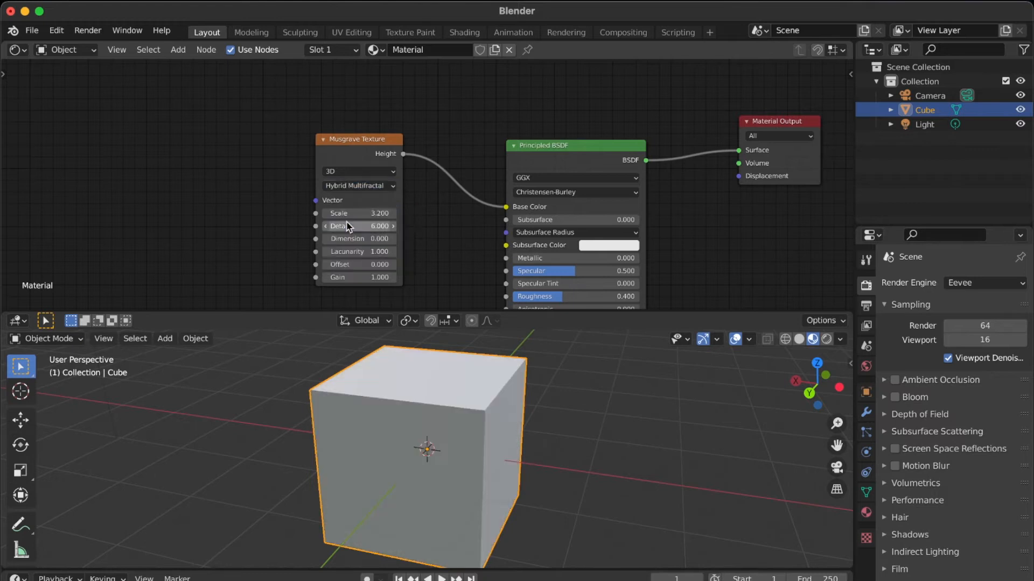
left_click(347, 187)
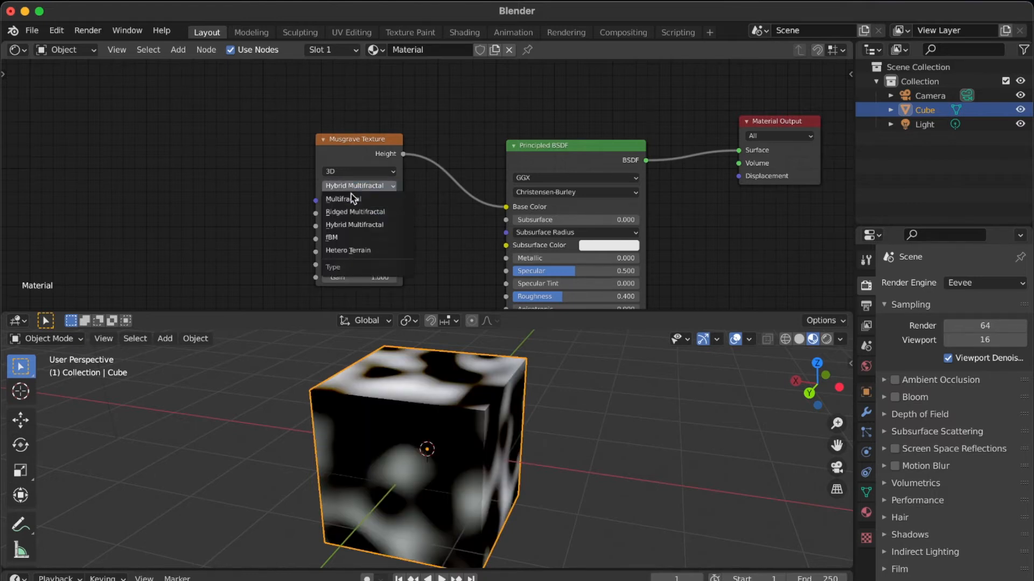
left_click(351, 238)
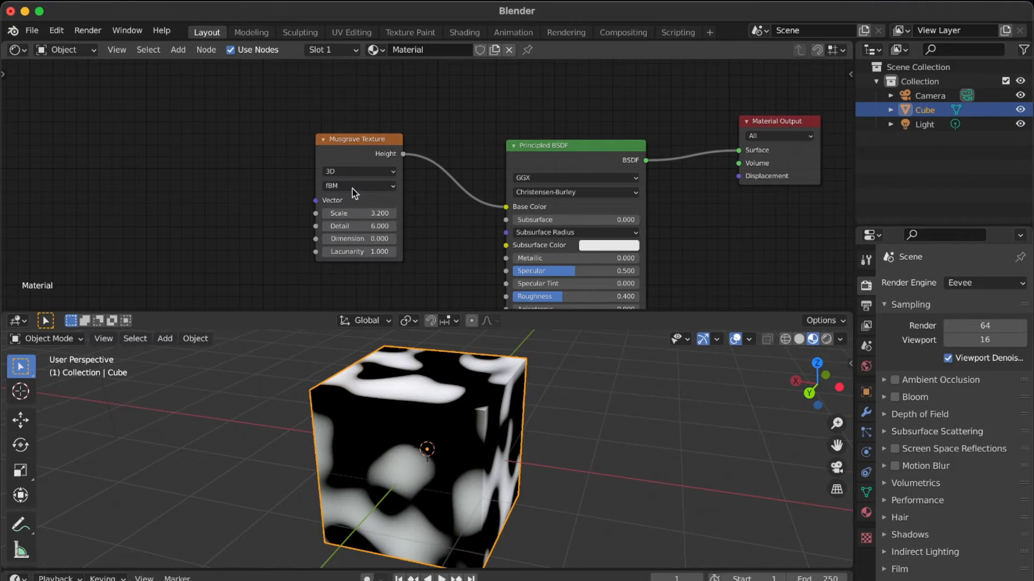
Try the Hetero Terrain type on the Musgrave Texture and return it to fBM
left_click(353, 185)
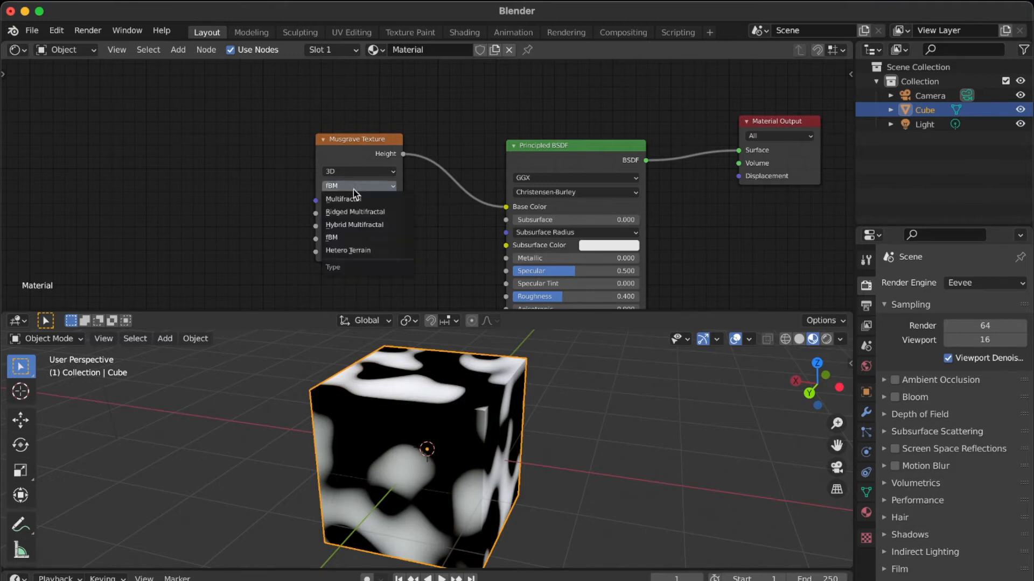
left_click(347, 250)
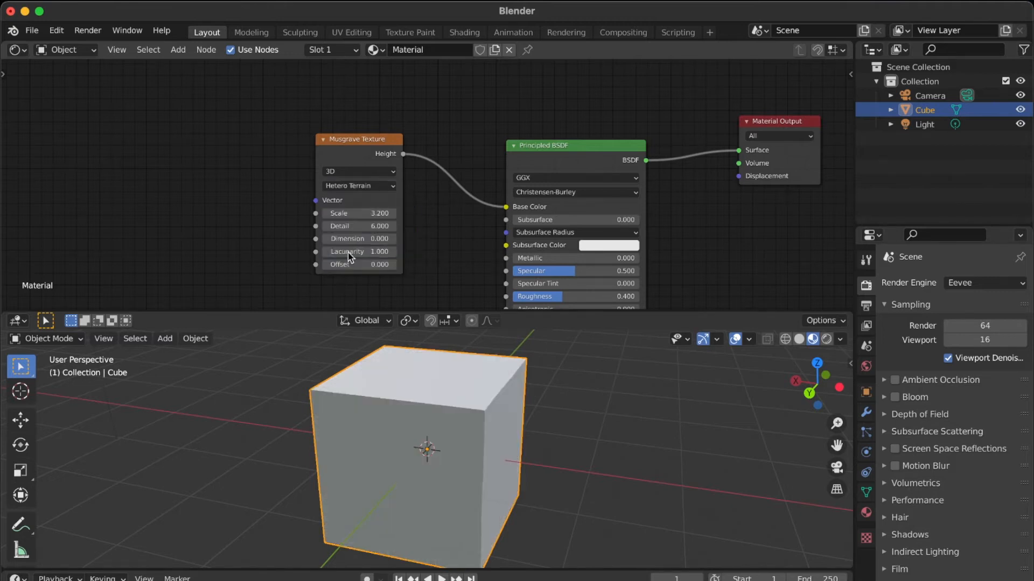
left_click(350, 185)
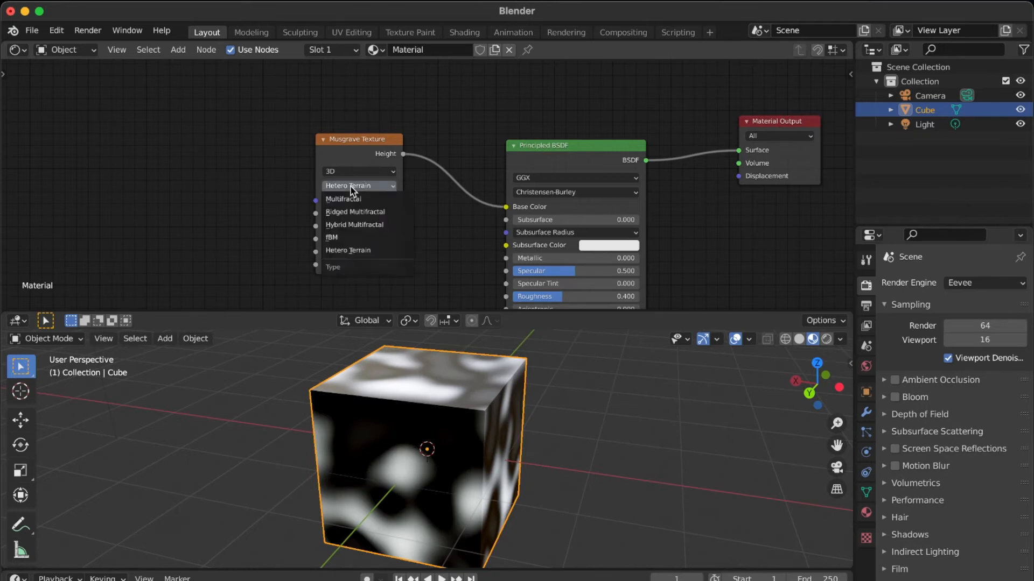
left_click(357, 236)
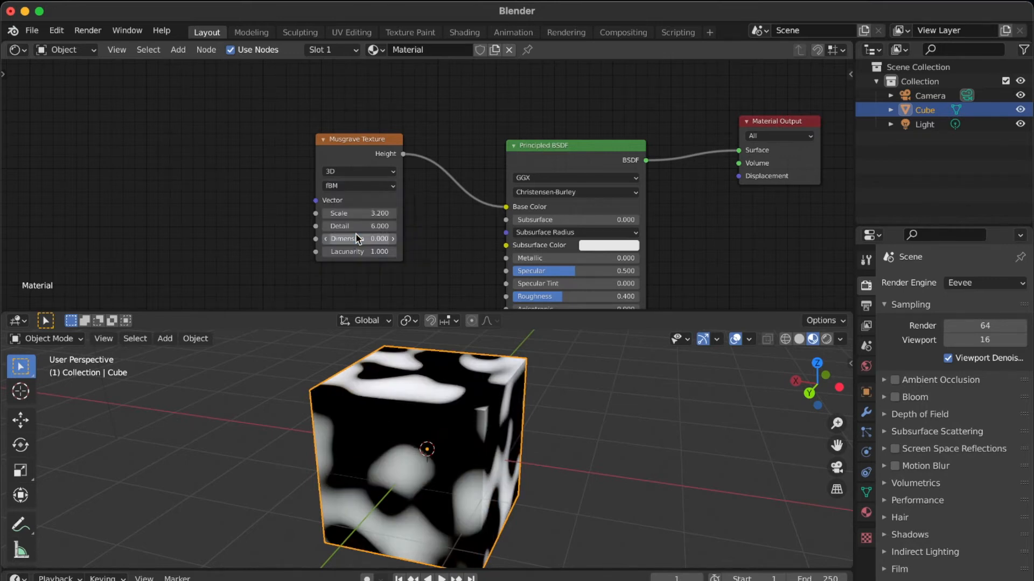
Set the Musgrave Texture's Scale to 7.6 and its Detail to 6.6
scroll(386, 451, "up", 10)
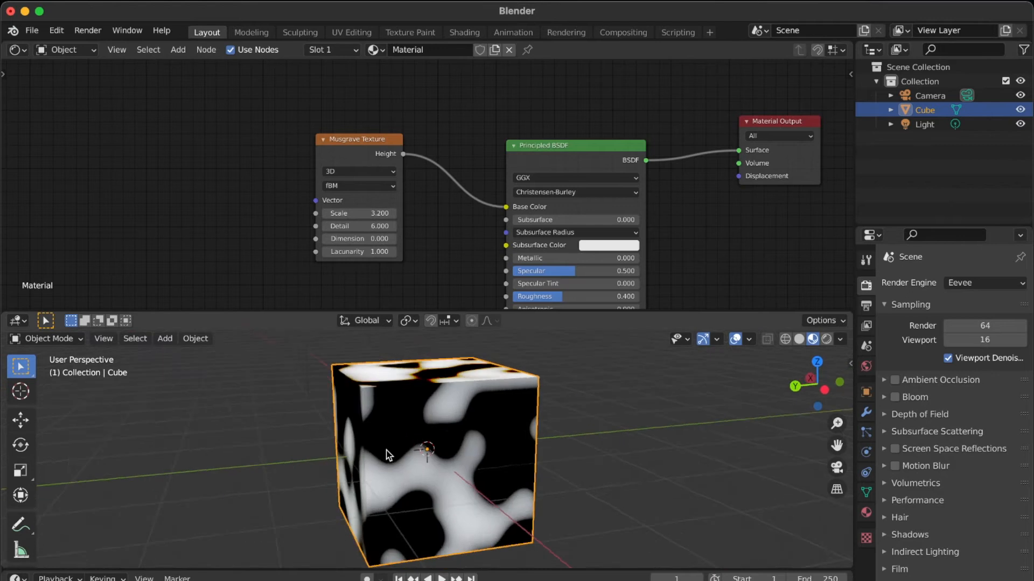
scroll(386, 450, "down", 10)
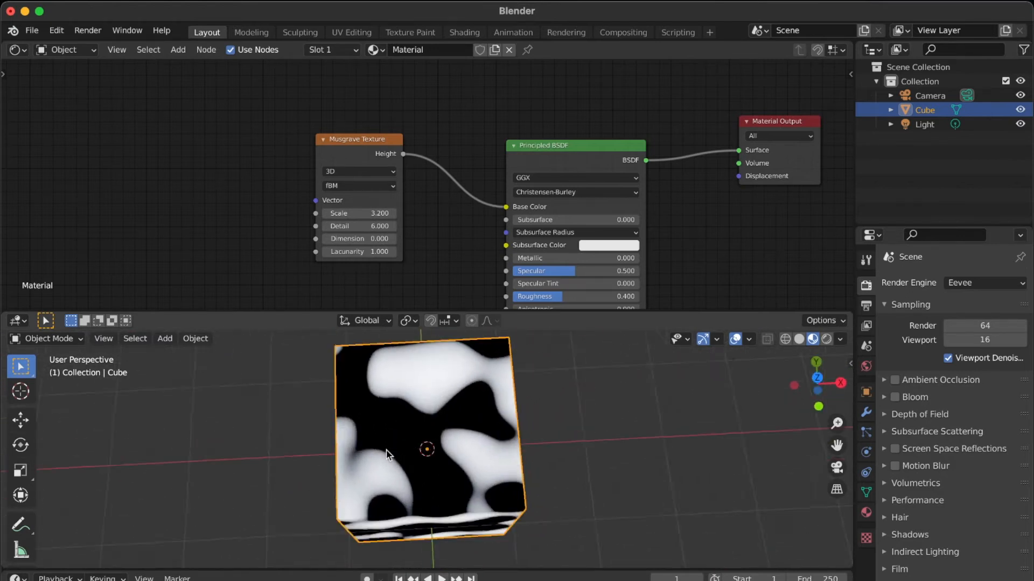
scroll(386, 451, "left", 10)
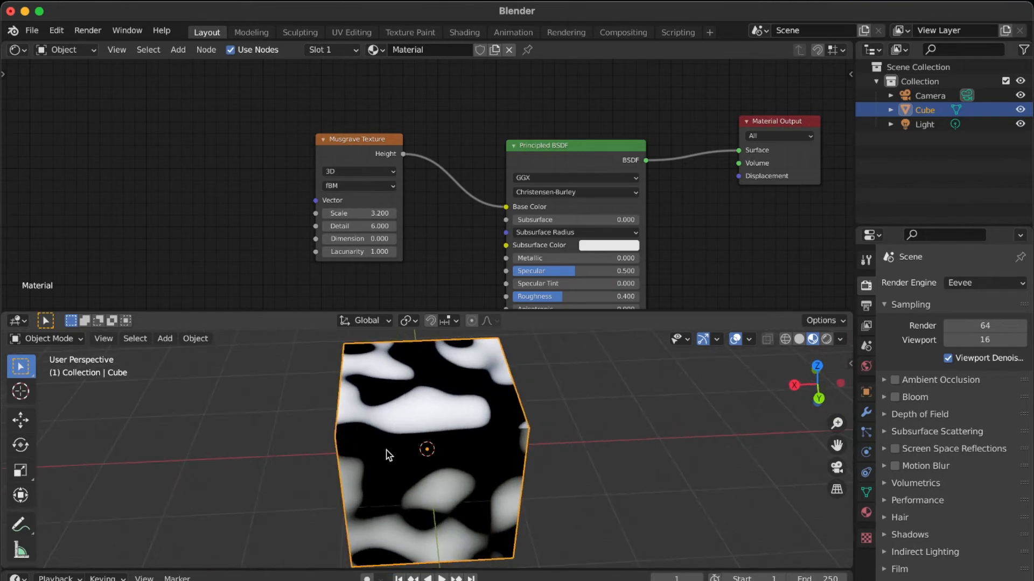
scroll(386, 450, "left", 3)
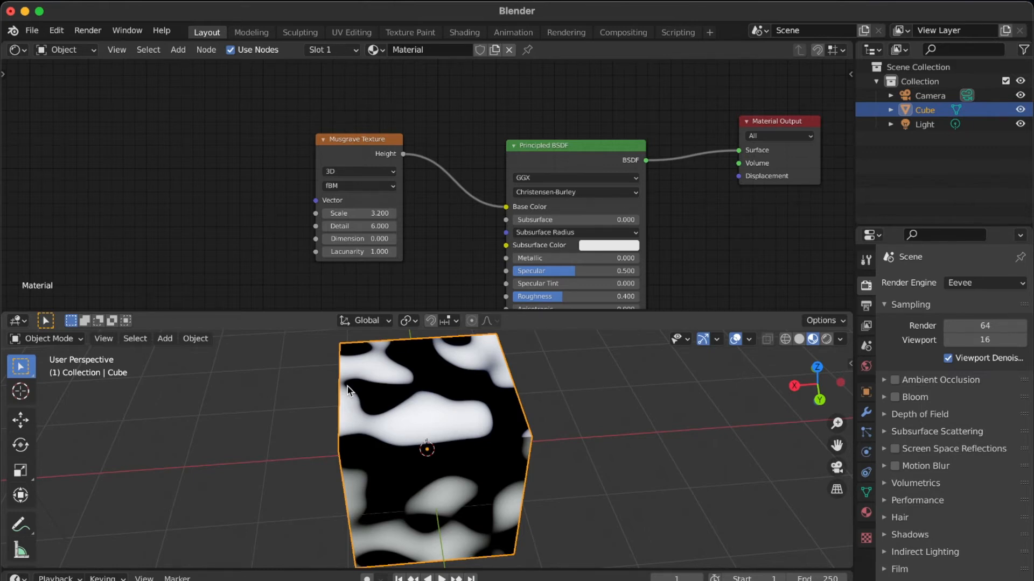
left_click(364, 213)
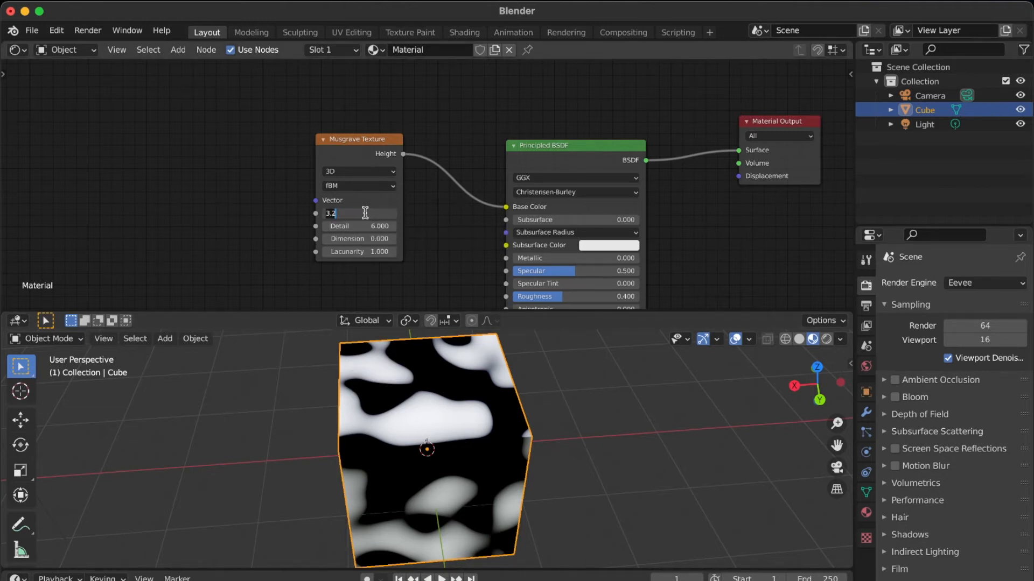
type("7.6")
key("Return")
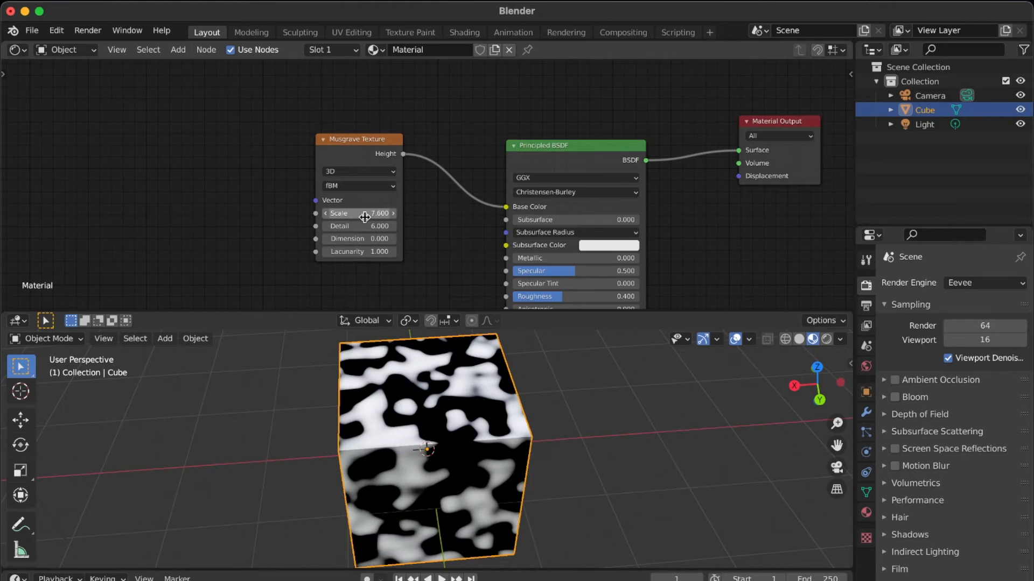
left_click(363, 230)
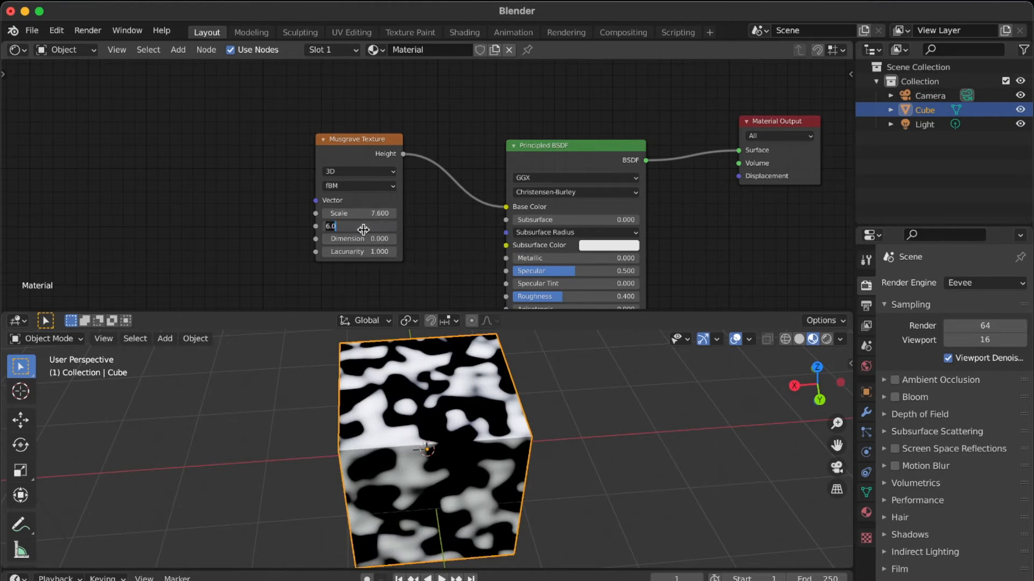
type("6.6")
key("Return")
Set the Musgrave Texture's Dimension to 0 and its Lacunarity to 1.9
left_click(366, 239)
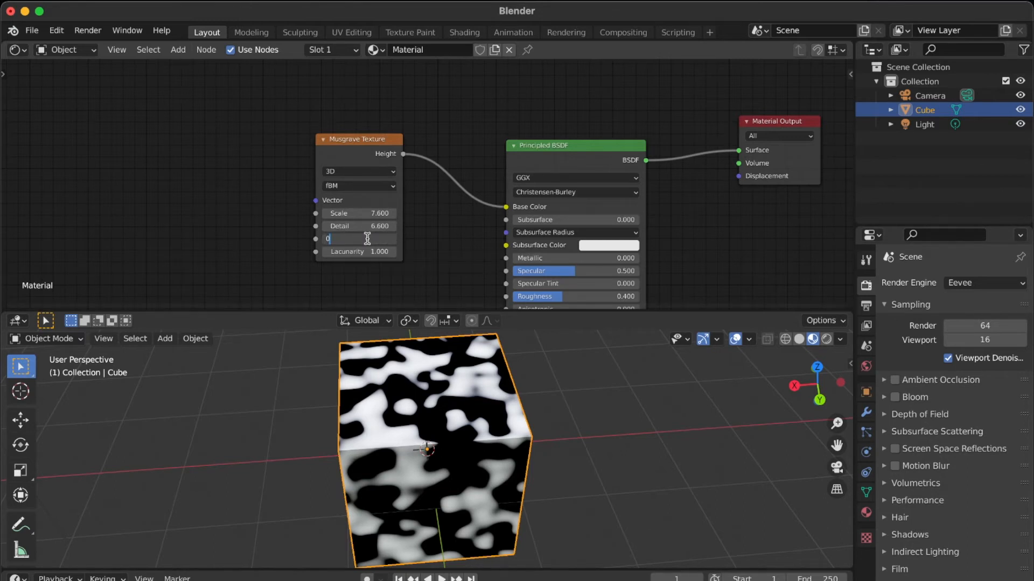
type("0")
key("Return")
left_click(354, 251)
key("BackSpace")
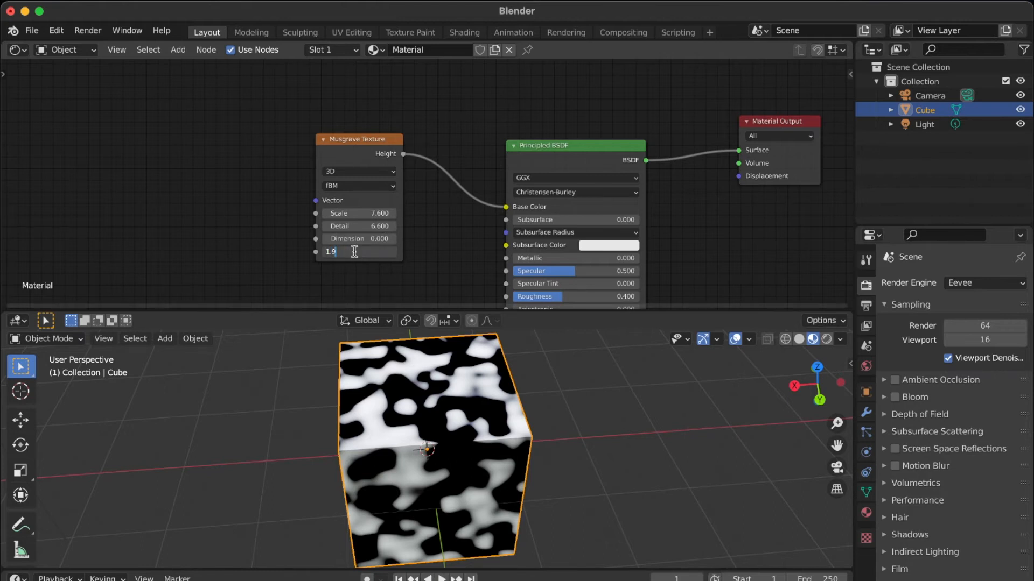
key("Return")
Examine the fine-grained Musgrave pattern on the cube from several sides and closer up
middle_click_drag(390, 366, 400, 391)
scroll(399, 392, "right", 10)
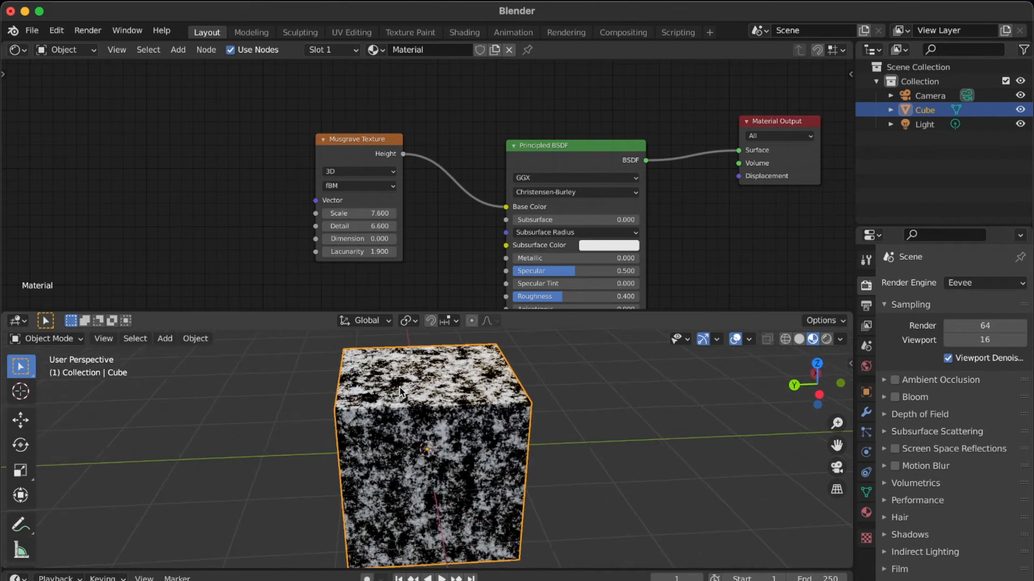
scroll(400, 392, "up", 5)
scroll(400, 392, "down", 4)
scroll(400, 392, "right", 10)
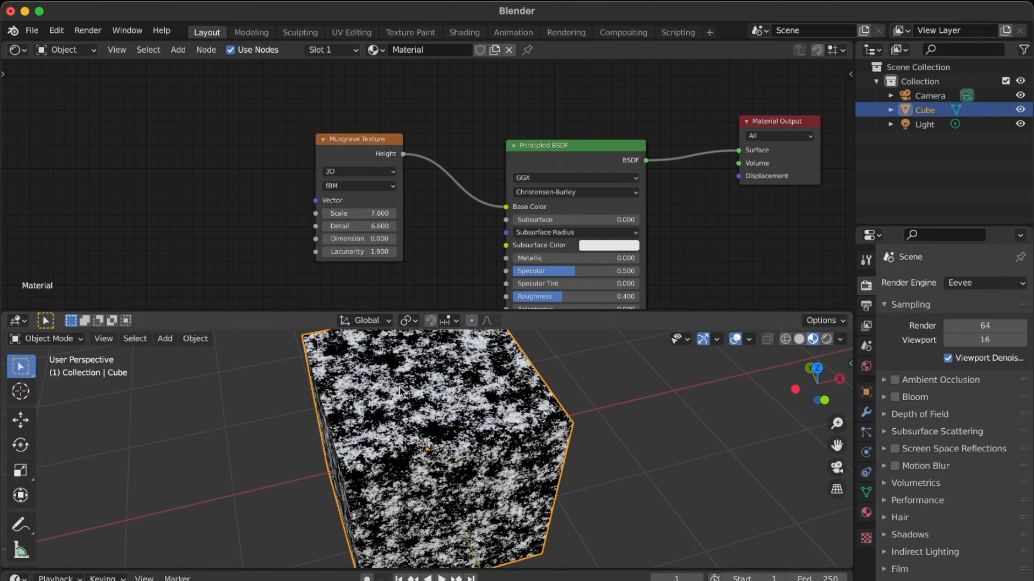
scroll(399, 392, "right", 3)
scroll(463, 247, "down", 3)
scroll(463, 247, "right", 3)
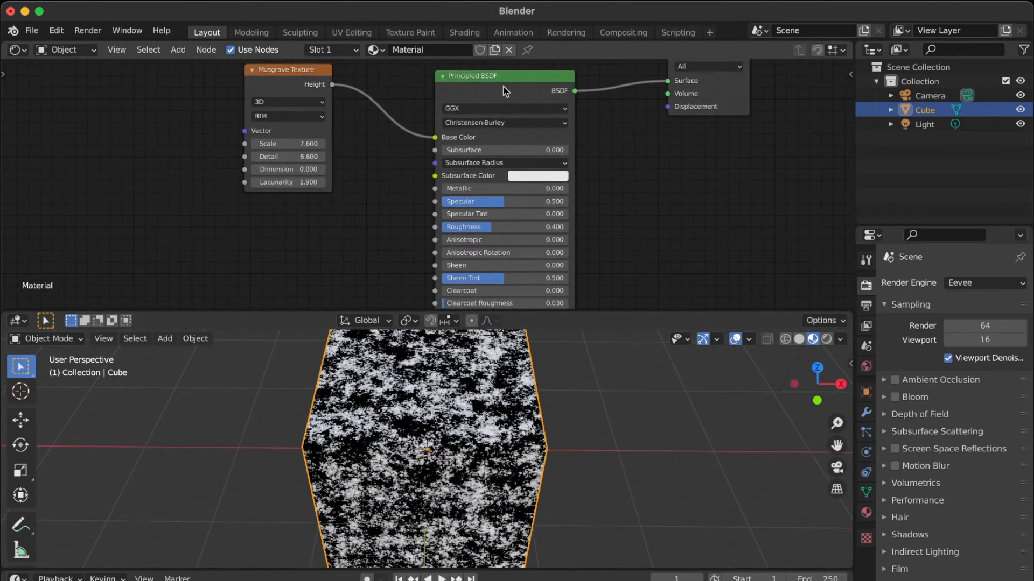
Set the Principled BSDF's Metallic value to 1 while the Musgrave Texture drives the base color
scroll(397, 242, "down", 3)
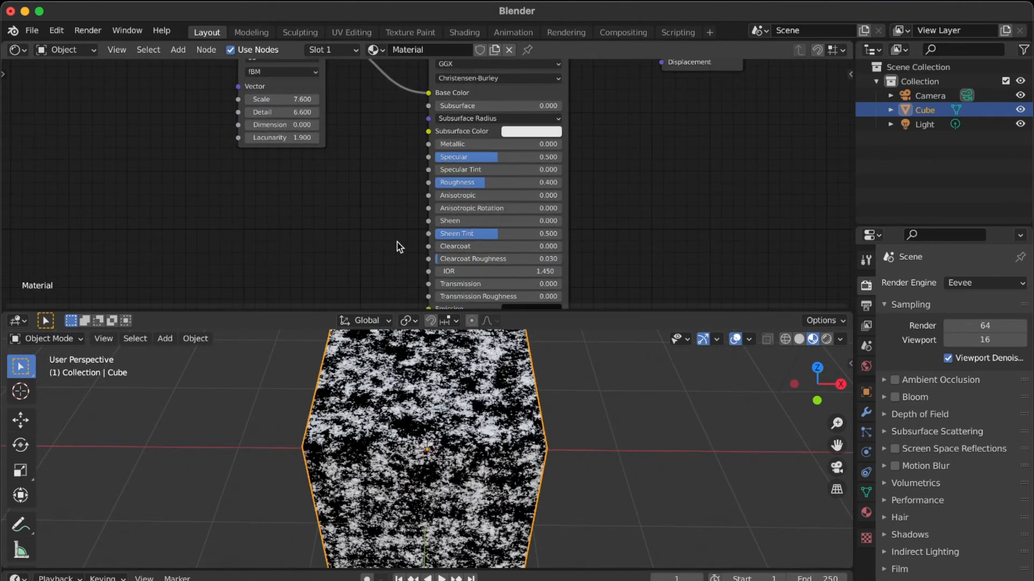
scroll(396, 241, "up", 3)
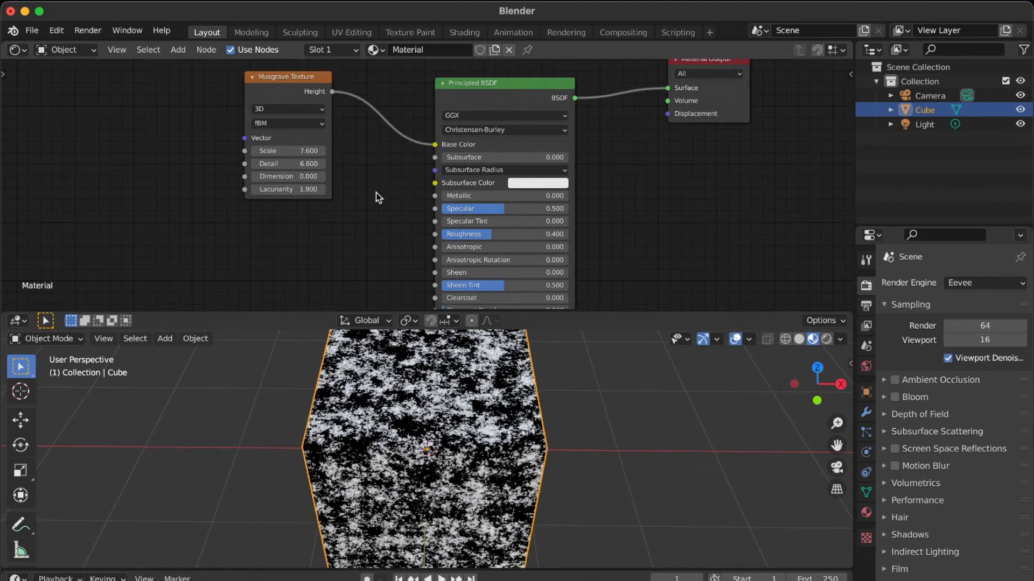
scroll(376, 193, "down", 3)
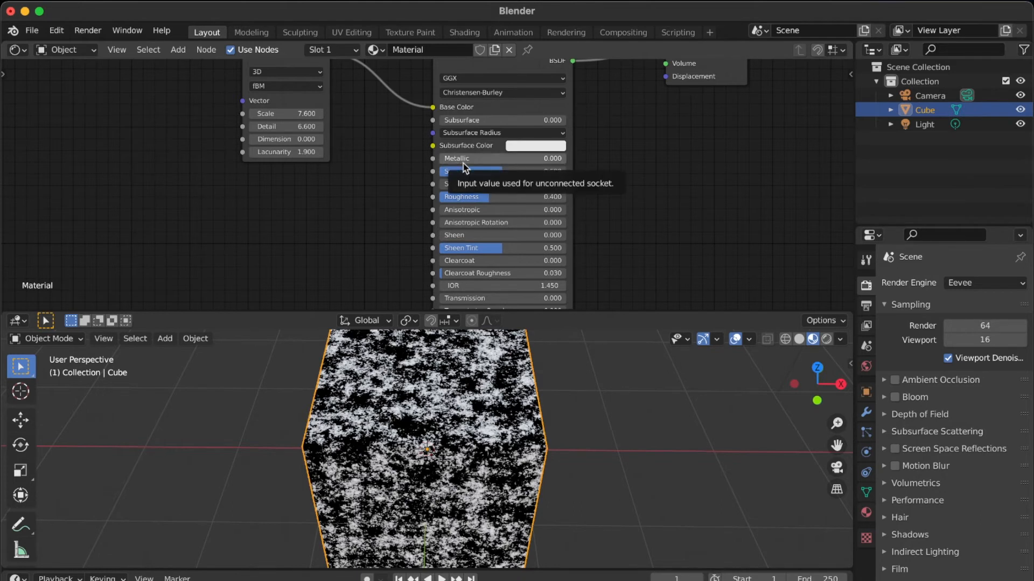
mouse_move(433, 109)
left_mouse_down()
mouse_move(415, 124)
mouse_move(419, 180)
mouse_move(433, 107)
left_mouse_up()
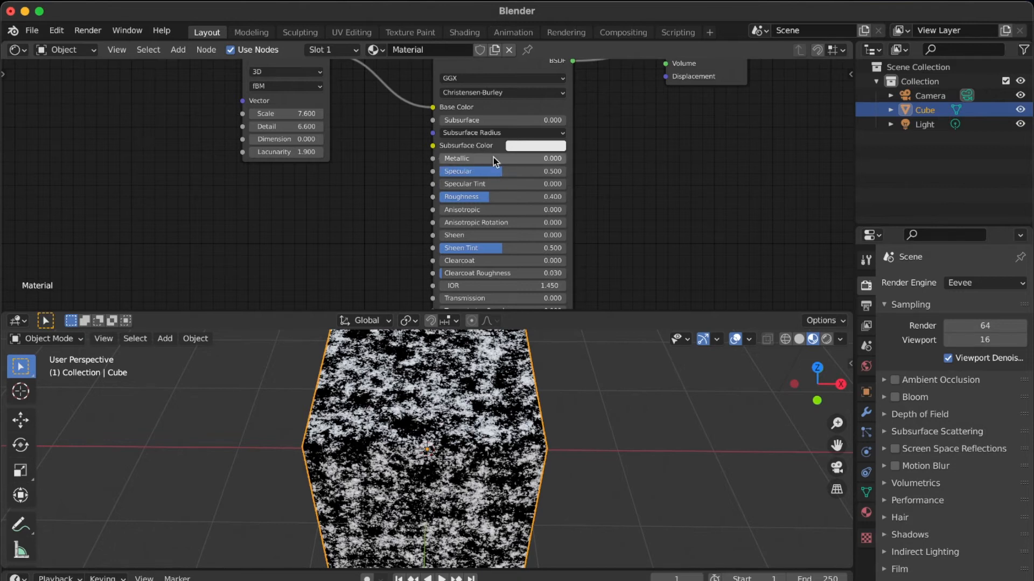
middle_click_drag(366, 413, 410, 385)
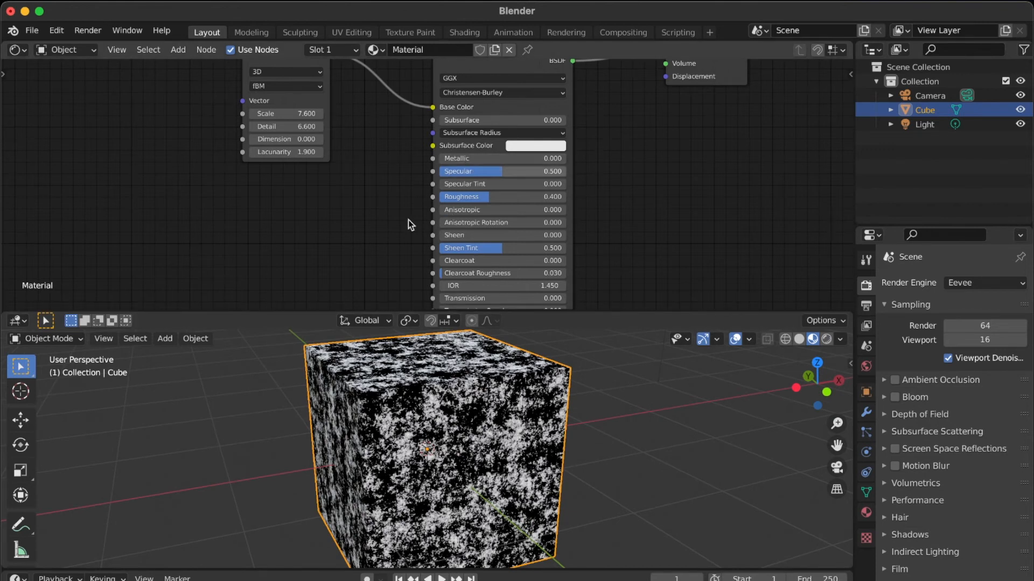
scroll(392, 397, "up", 3)
scroll(392, 396, "right", 10)
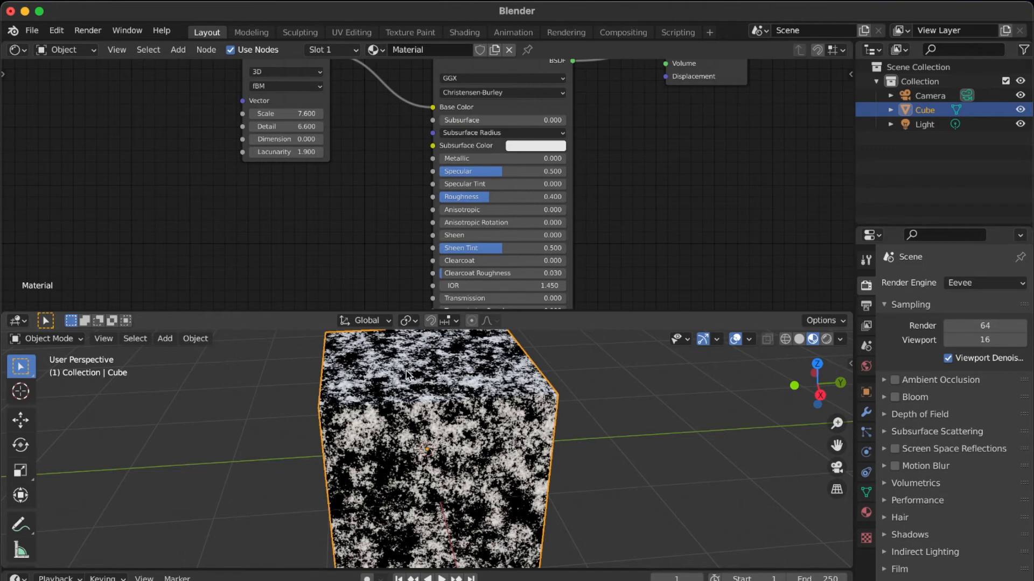
left_click_drag(450, 159, 646, 154)
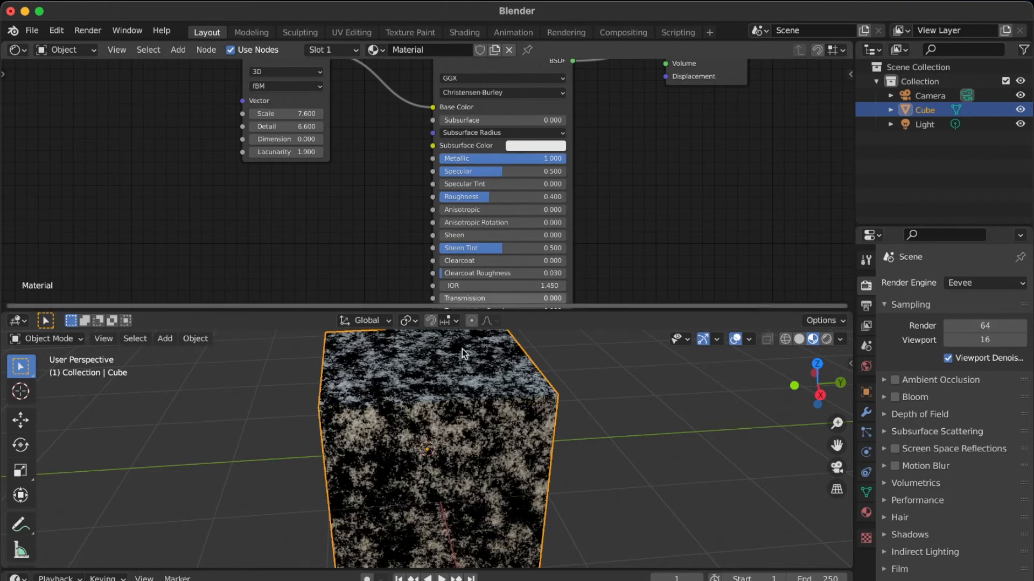
Examine how the fully metallic material reflects light on the cube's top and side faces
scroll(462, 349, "up", 5)
scroll(462, 349, "down", 10)
scroll(462, 349, "left", 8)
scroll(462, 349, "up", 10)
scroll(462, 349, "down", 8)
scroll(462, 348, "up", 8)
scroll(462, 348, "left", 5)
scroll(462, 349, "up", 4)
scroll(462, 349, "left", 5)
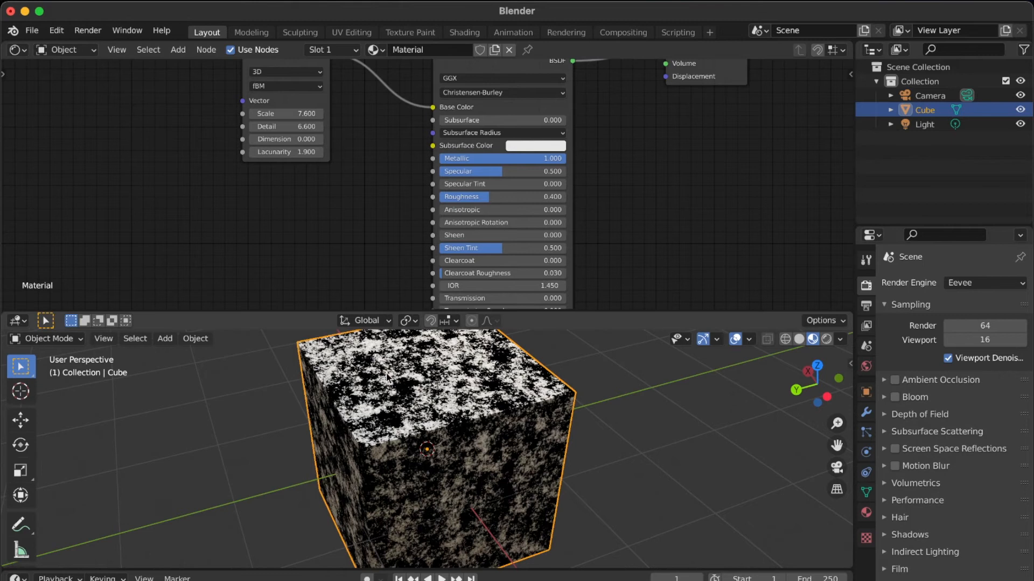
scroll(398, 376, "down", 8)
scroll(397, 377, "up", 3)
scroll(397, 377, "up", 5, "shift")
scroll(397, 377, "down", 10)
scroll(399, 381, "up", 8)
scroll(399, 381, "left", 4)
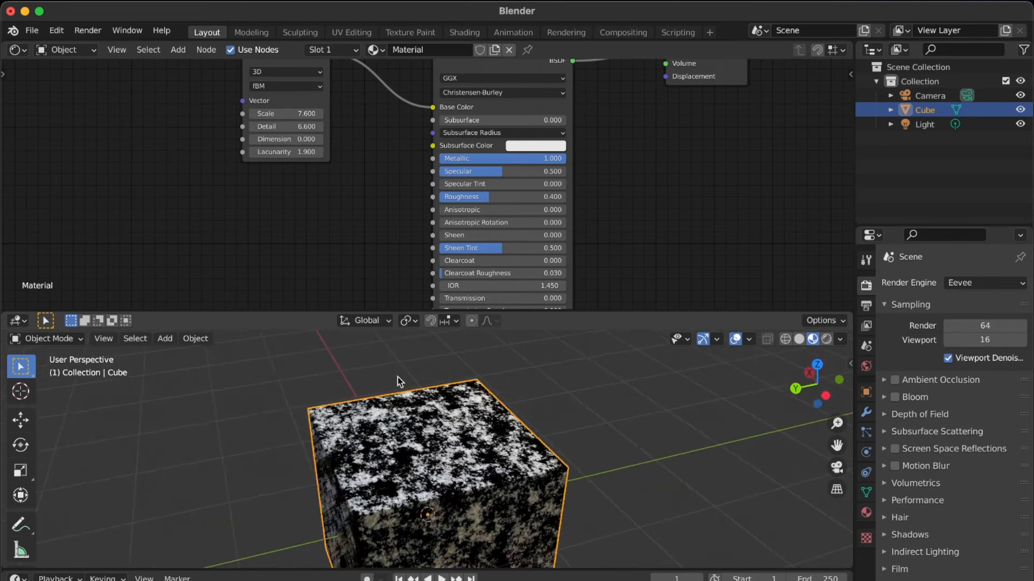
Set the Principled BSDF's Metallic value back to 0
scroll(398, 377, "left", 6)
scroll(398, 377, "down", 3)
left_click_drag(538, 160, 309, 182)
Connect the Musgrave Texture's Height output to the Principled BSDF's Metallic input, keeping the Base Color link
scroll(405, 147, "up", 5)
scroll(405, 147, "right", 2)
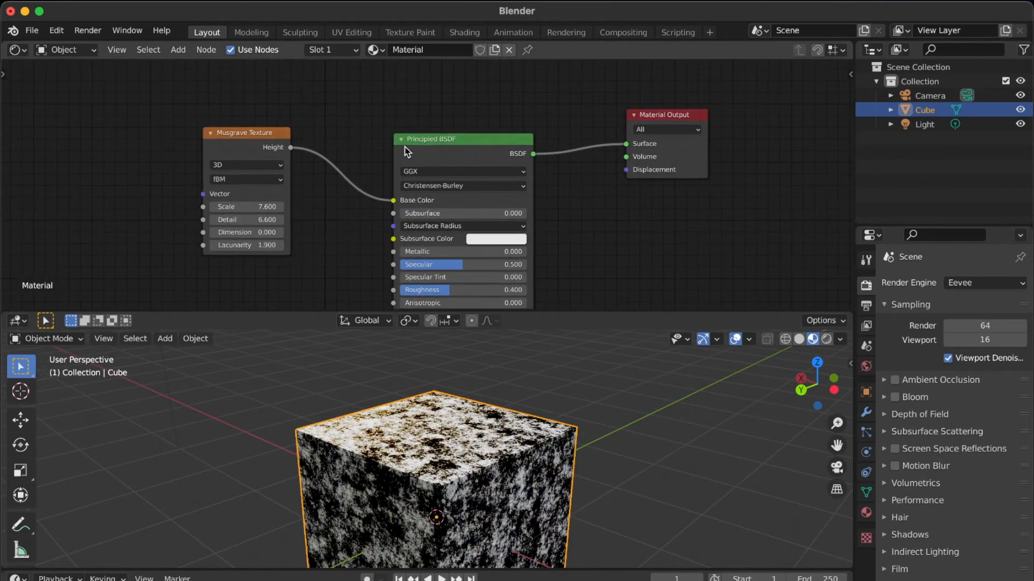
scroll(404, 147, "down", 5)
scroll(405, 147, "left", 1)
mouse_move(307, 93)
left_mouse_down()
mouse_move(335, 106)
mouse_move(396, 183)
mouse_move(309, 93)
left_mouse_up()
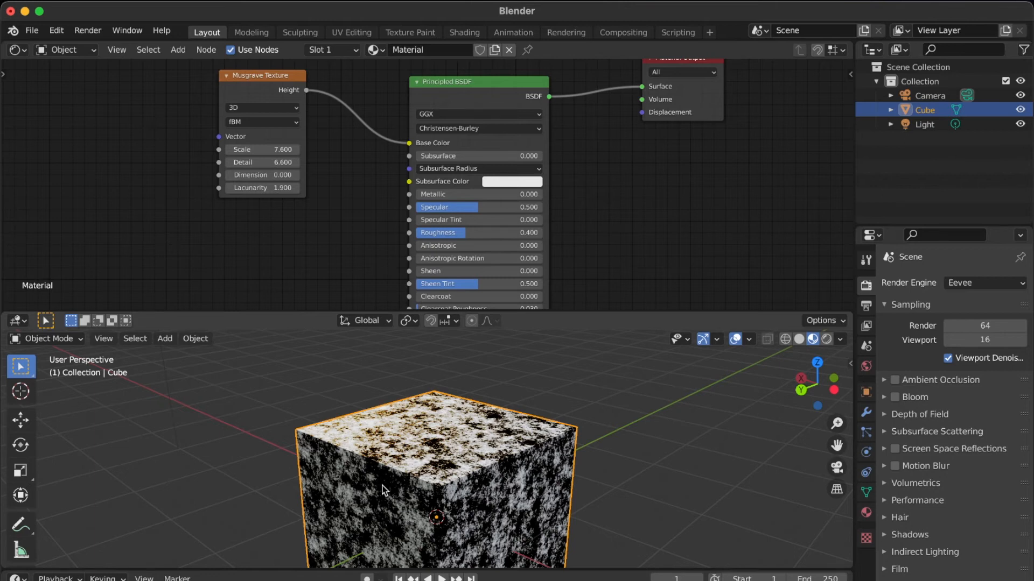
left_click_drag(306, 91, 408, 194)
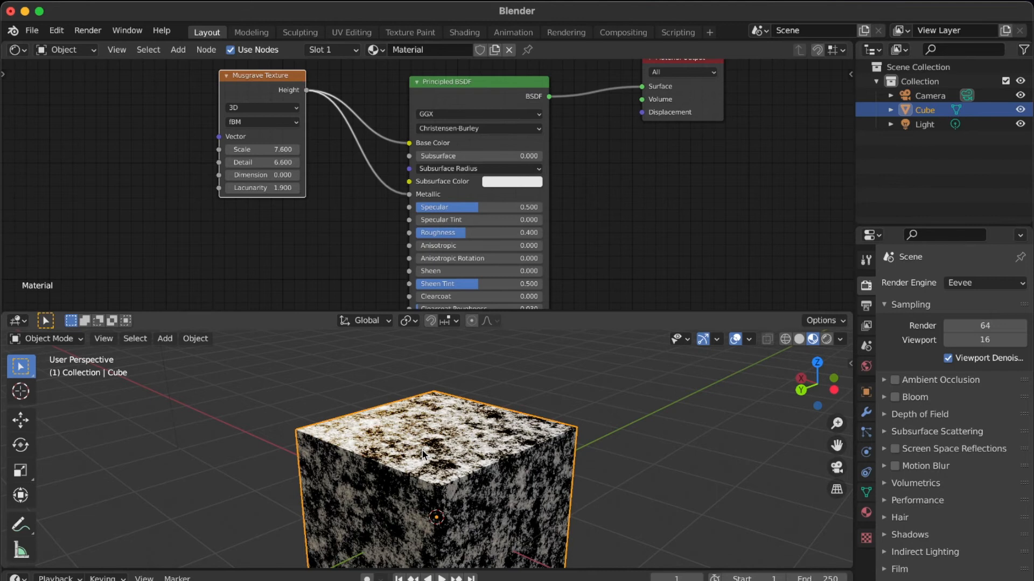
Examine the cube's surface up close and from several angles with the texture driving both color and metallic
scroll(422, 451, "right", 5)
scroll(422, 451, "up", 5)
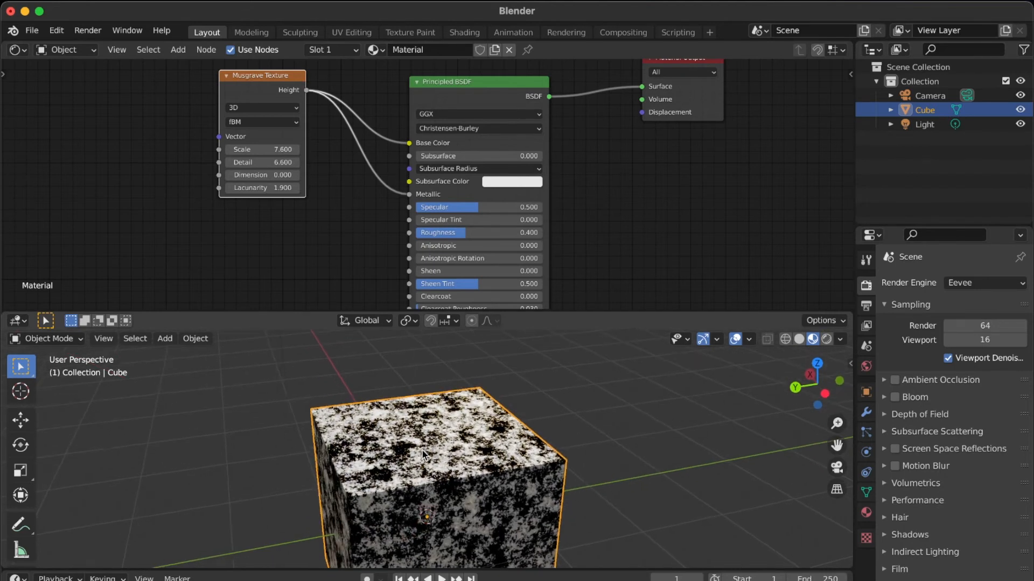
scroll(422, 450, "up", 5)
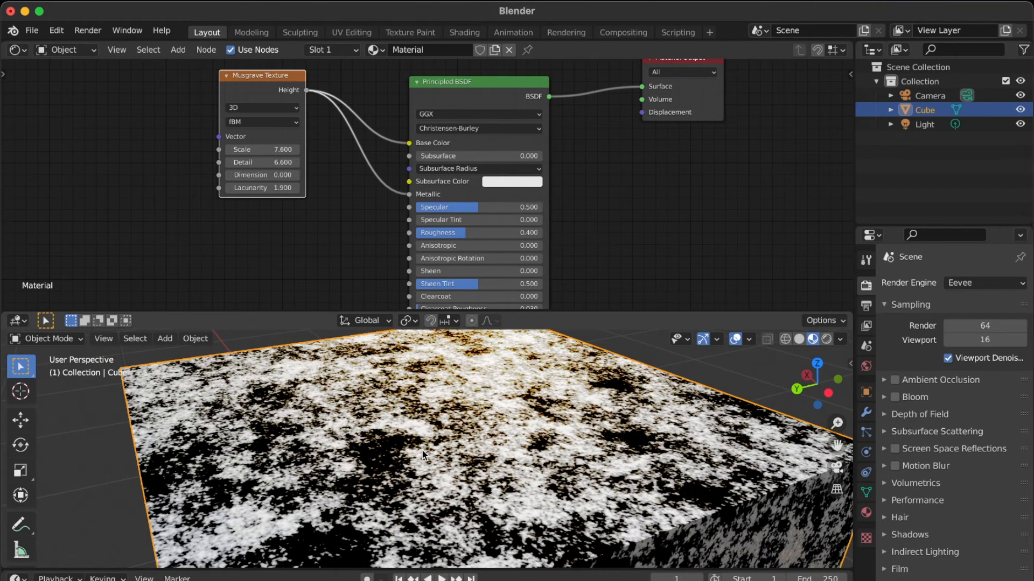
scroll(422, 450, "right", 3)
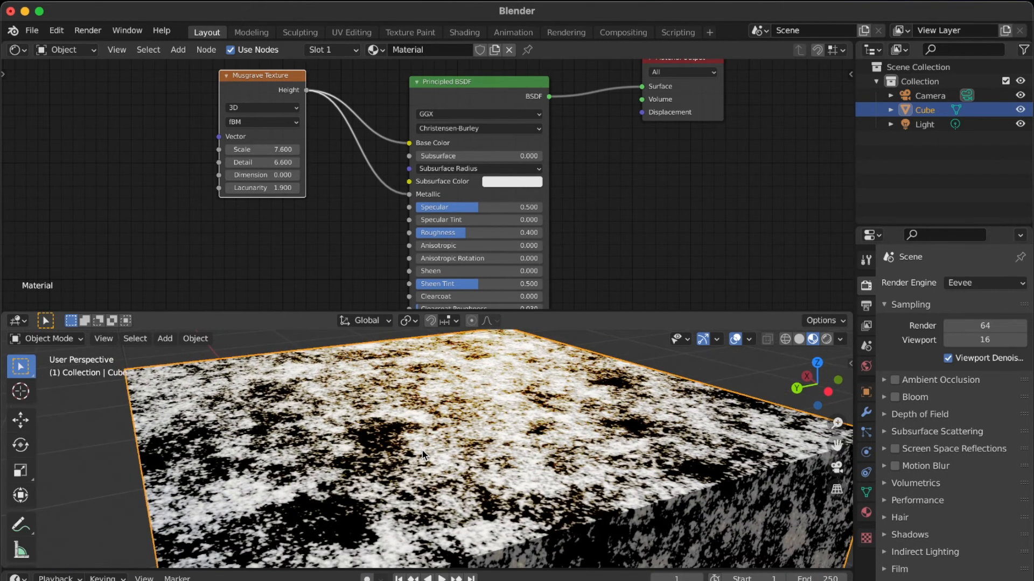
scroll(422, 451, "right", 5)
scroll(422, 449, "right", 8)
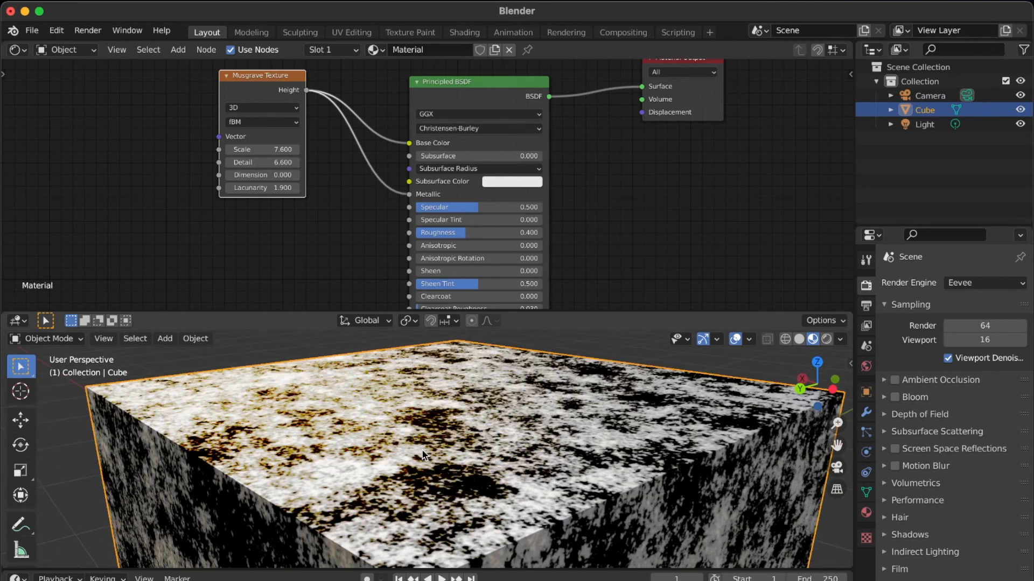
scroll(422, 451, "right", 6)
scroll(422, 451, "down", 5)
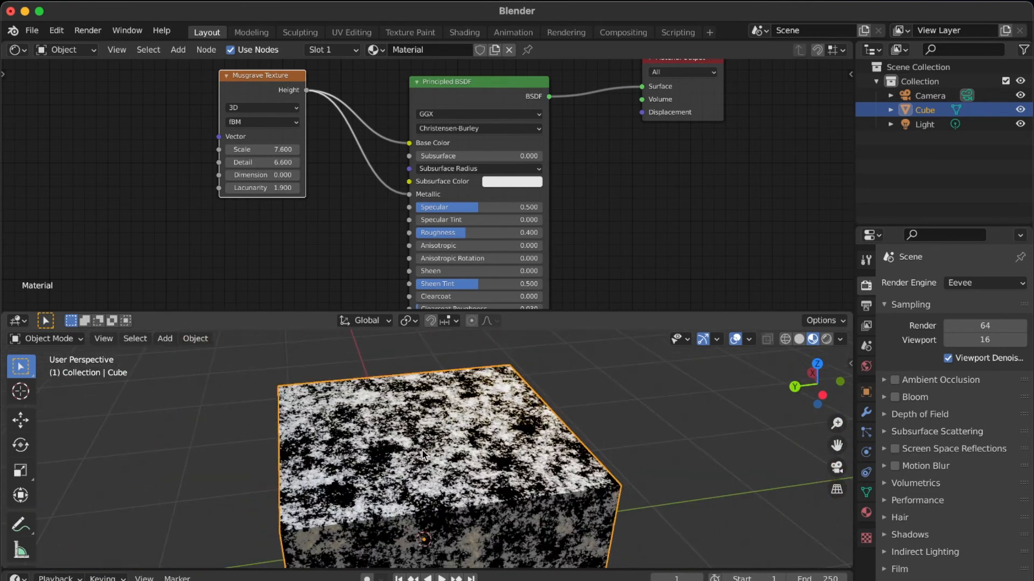
Disconnect the Musgrave Texture from the Principled BSDF's Base Color so it only drives Metallic, and view the cube closer
scroll(422, 450, "right", 3)
left_click_drag(409, 142, 410, 322)
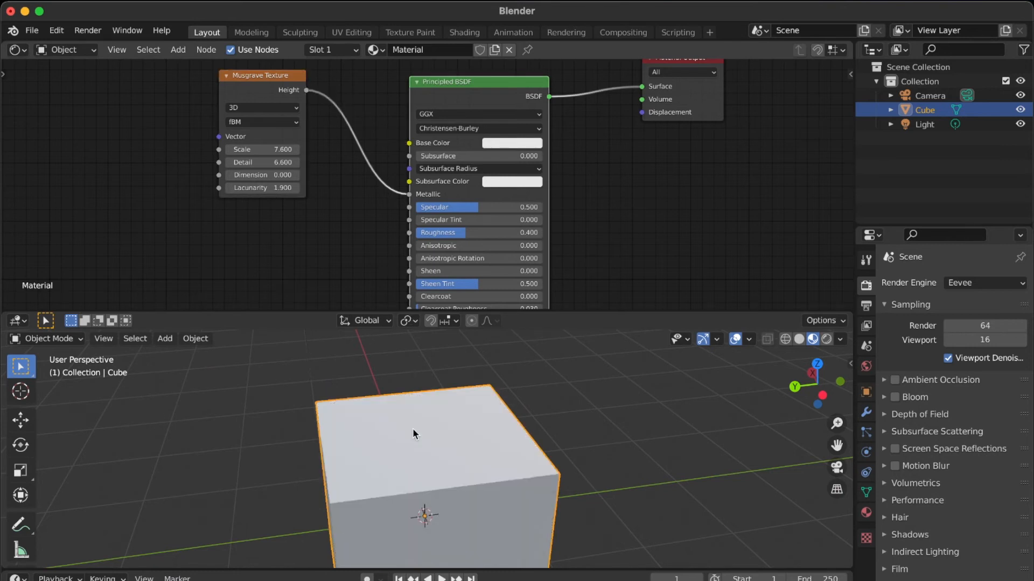
scroll(413, 429, "up", 3)
scroll(412, 429, "down", 2)
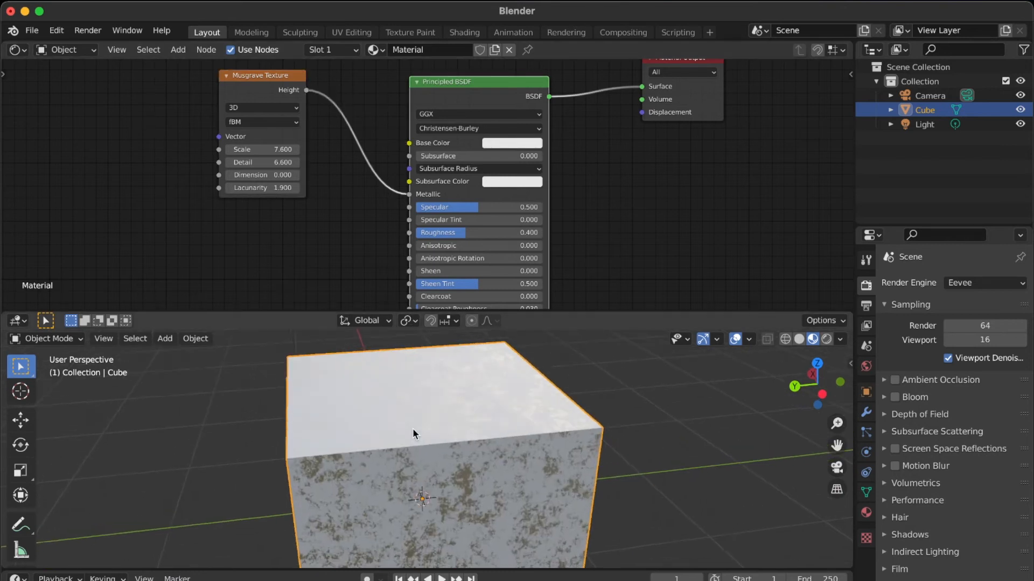
Examine the cube's top and side faces from several angles with the Musgrave Texture driving only Metallic
scroll(412, 429, "up", 3)
scroll(412, 429, "left", 3)
scroll(412, 431, "left", 5)
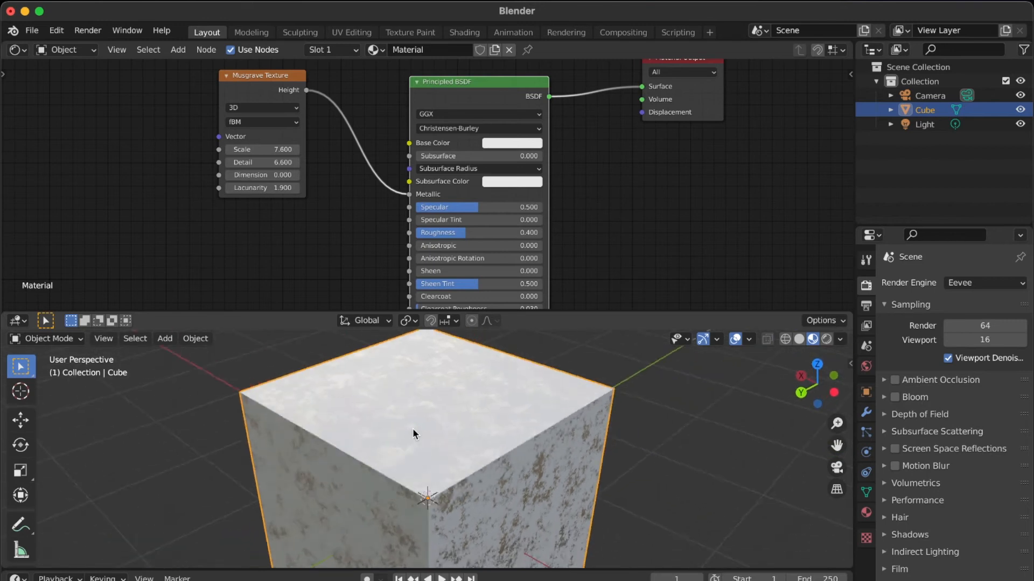
scroll(413, 428, "left", 5)
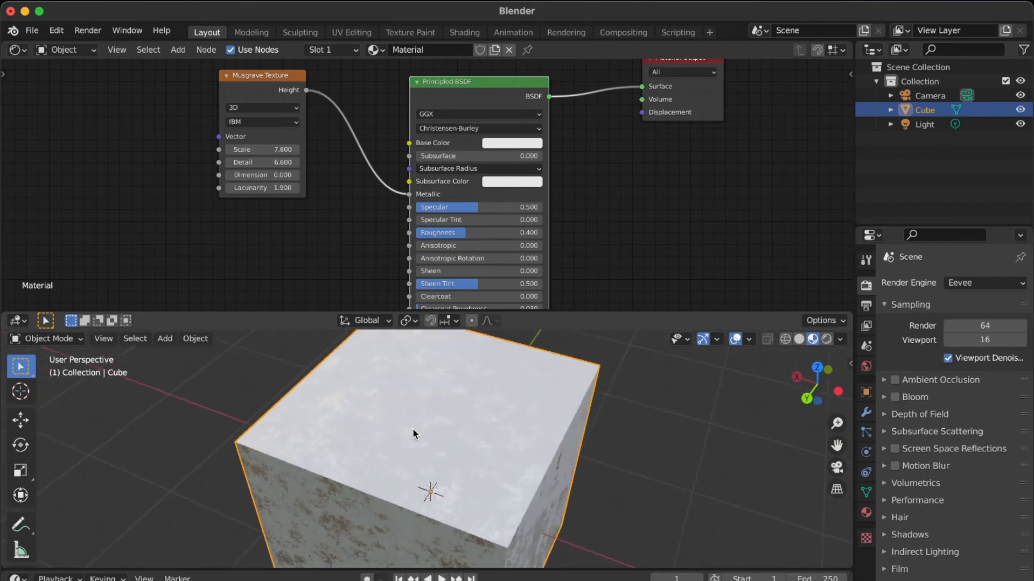
scroll(413, 428, "left", 4)
scroll(413, 427, "down", 2)
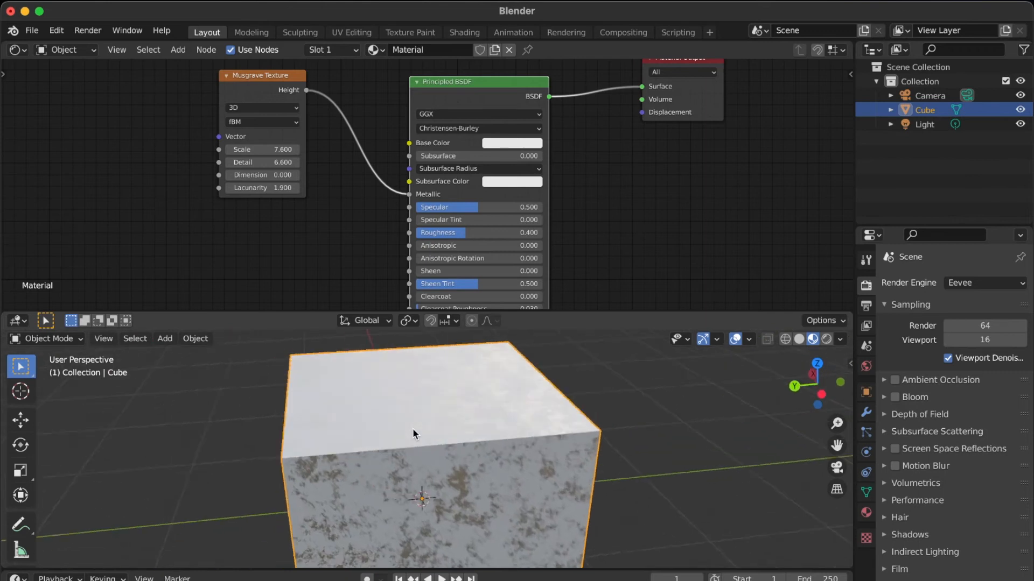
scroll(413, 428, "up", 4)
scroll(412, 428, "left", 5)
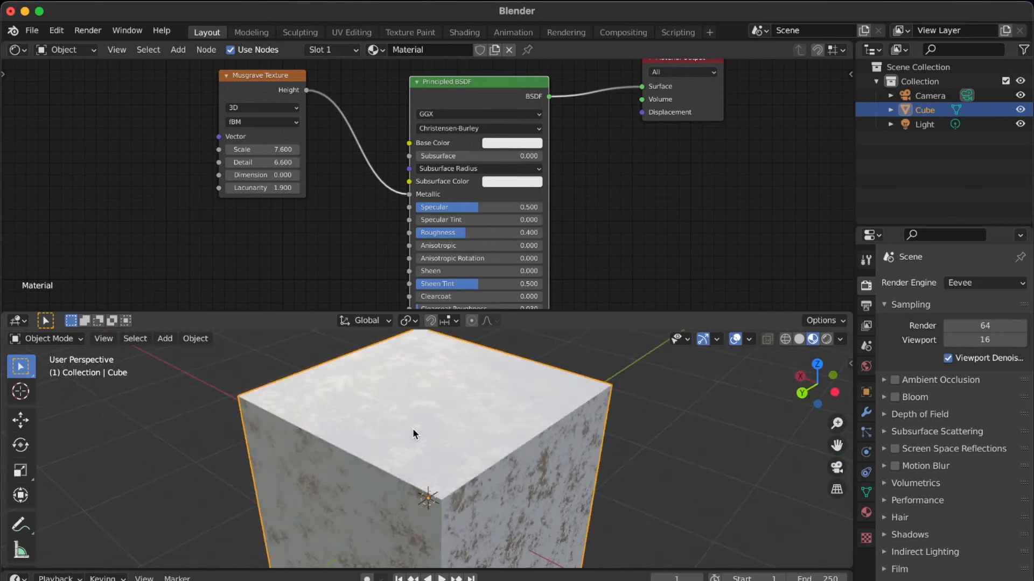
scroll(413, 429, "left", 5)
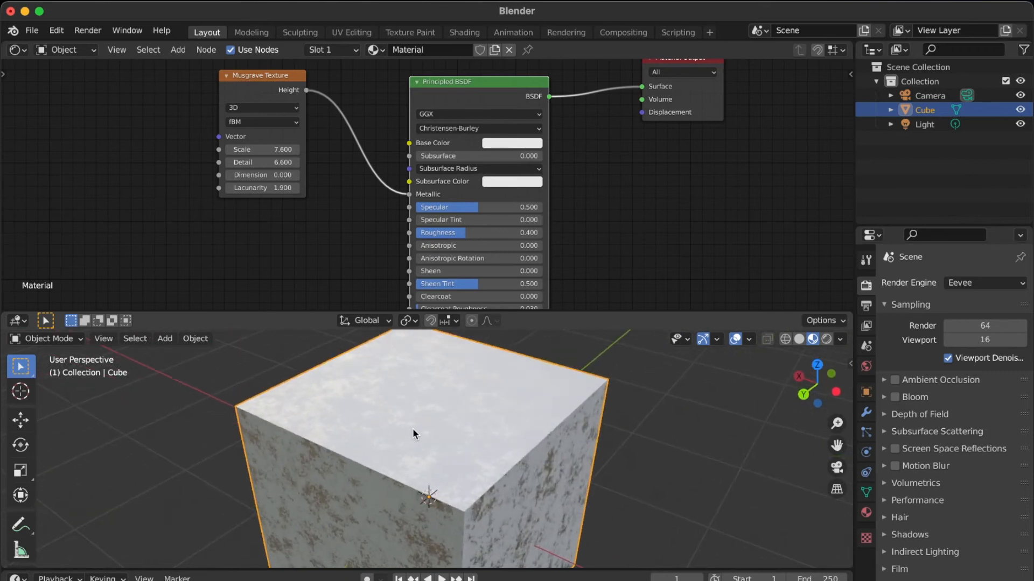
scroll(412, 428, "left", 5)
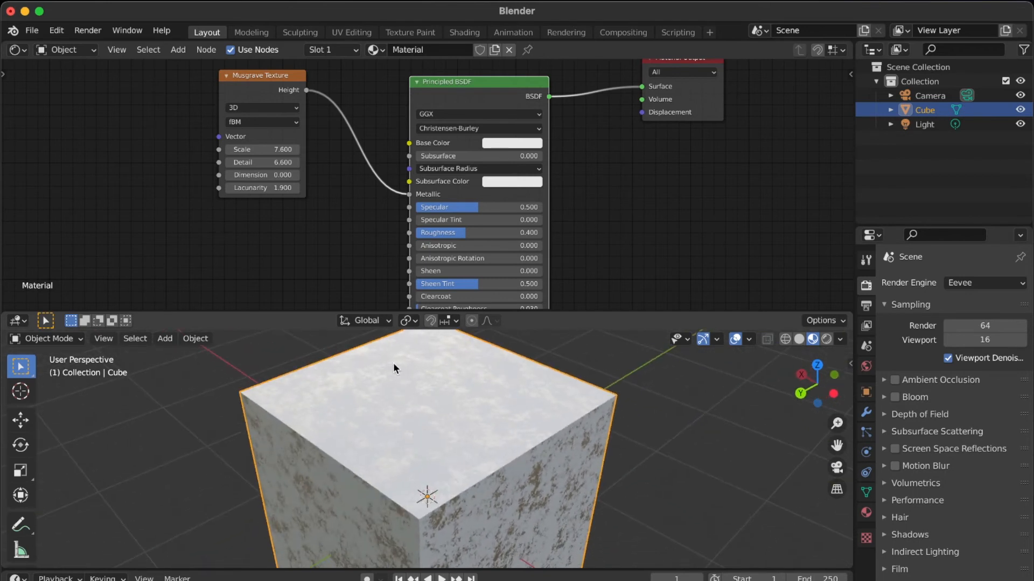
Move the Musgrave Texture's Height link from Metallic to the Principled BSDF's Base Color and set the texture's Detail to 6.1
mouse_move(408, 194)
left_mouse_down()
mouse_move(380, 166)
mouse_move(409, 143)
left_mouse_up()
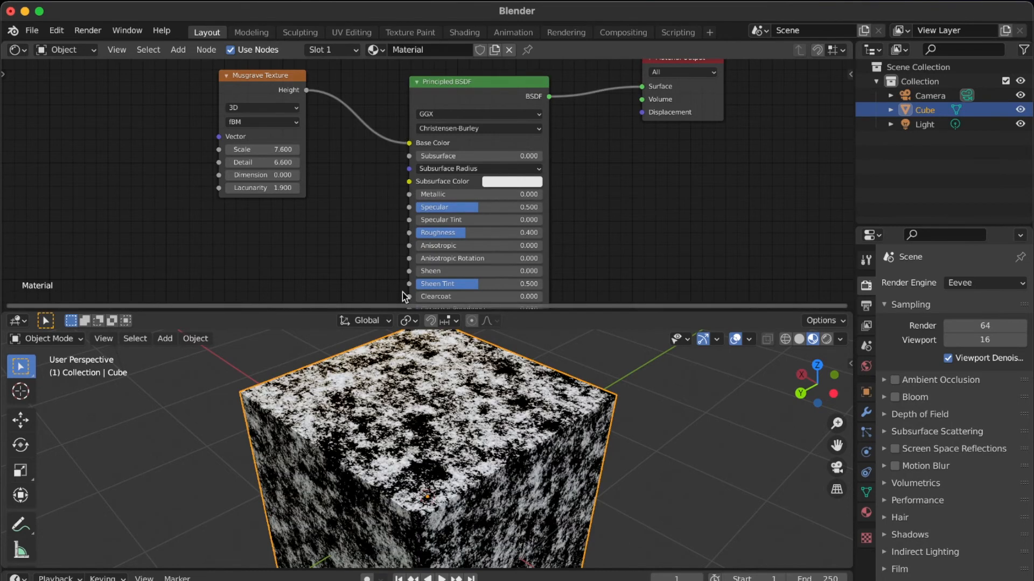
left_click(270, 164)
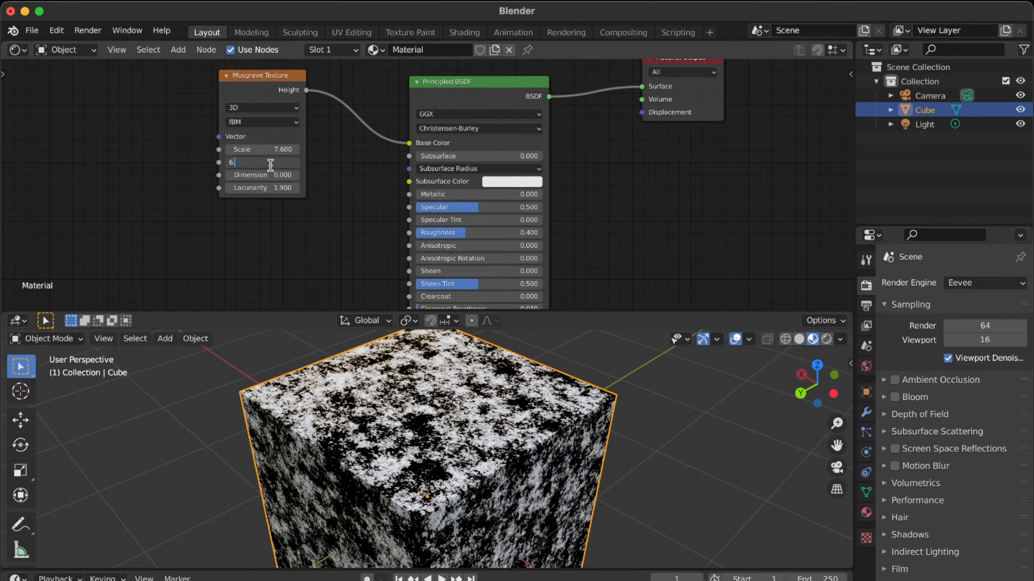
type("6.1")
key("Return")
Set the Musgrave Texture's Dimension to 0.8 and Lacunarity to 2.6, and view the cube's top face from above
left_click(270, 173)
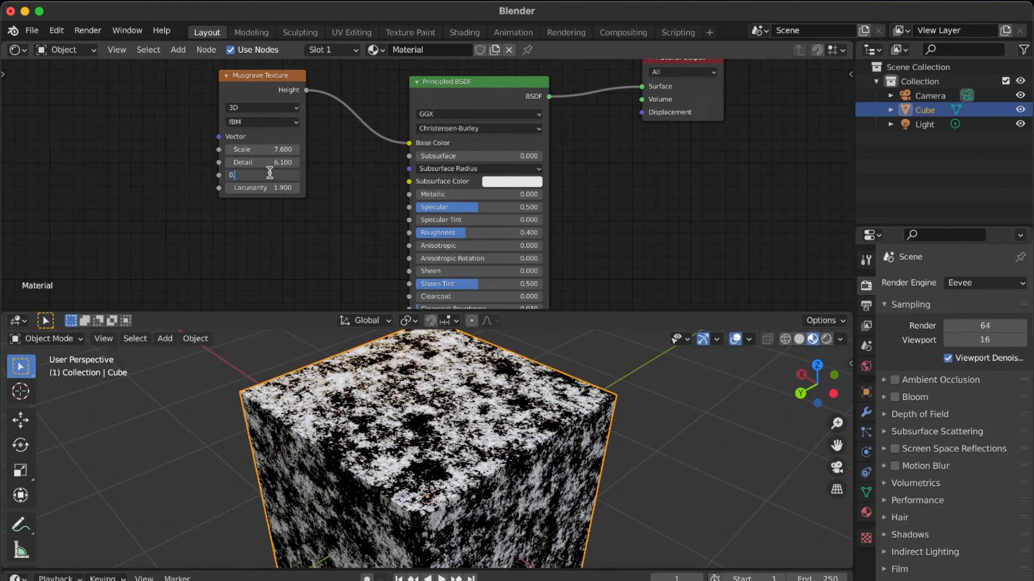
key("Return")
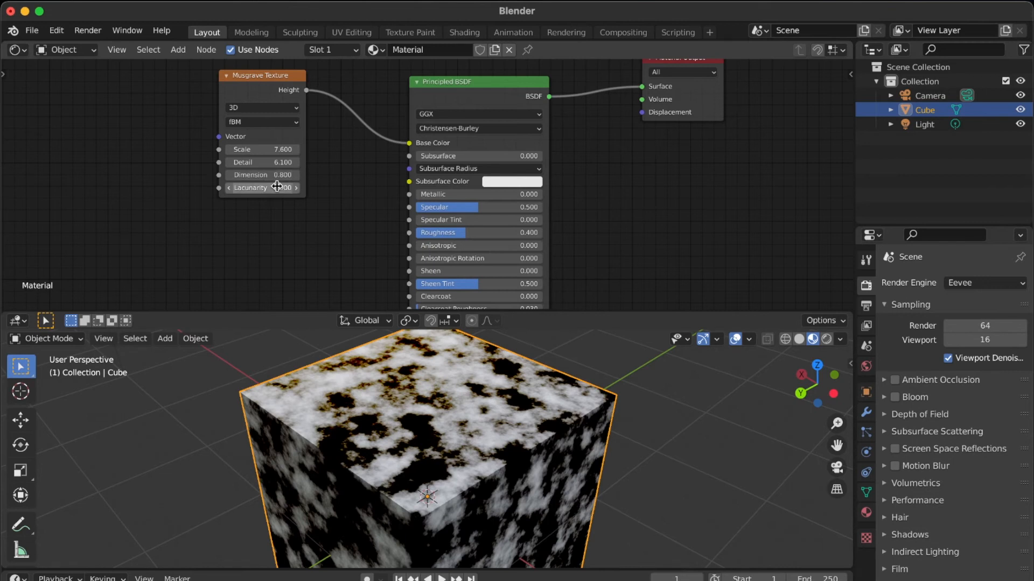
left_click(276, 185)
type("1.9.6")
key("Return")
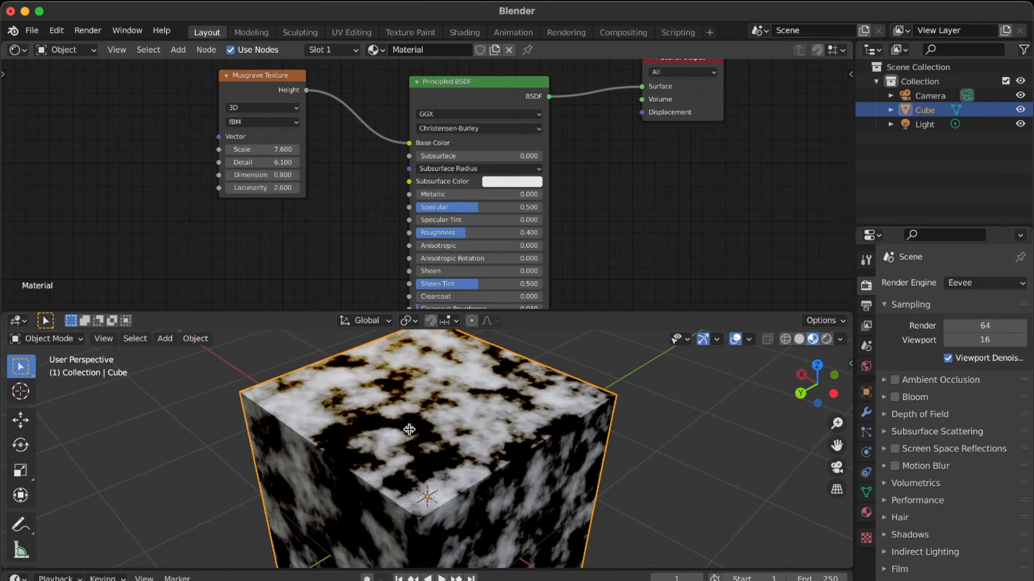
middle_click_drag(432, 473, 433, 473)
middle_click_drag(415, 434, 414, 433)
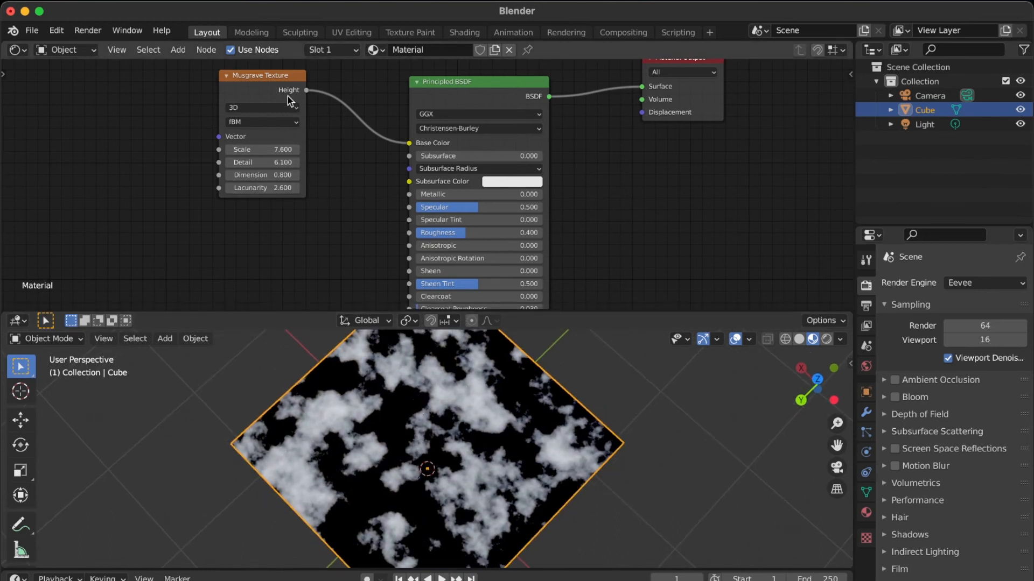
Shift the Musgrave Texture node slightly down and away from the Principled BSDF, and change its type to Hetero Terrain
left_click_drag(258, 127, 242, 139)
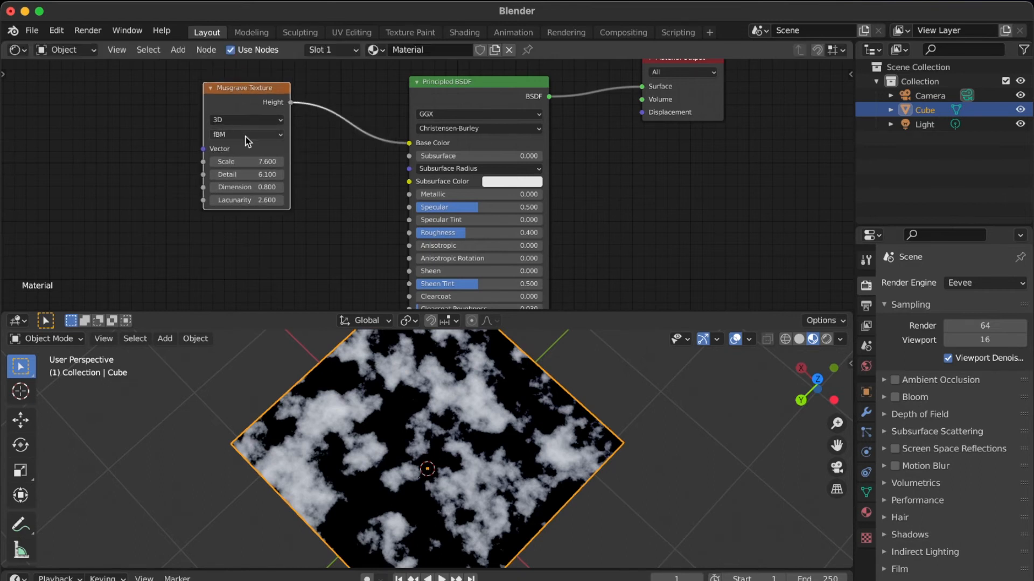
left_click(245, 135)
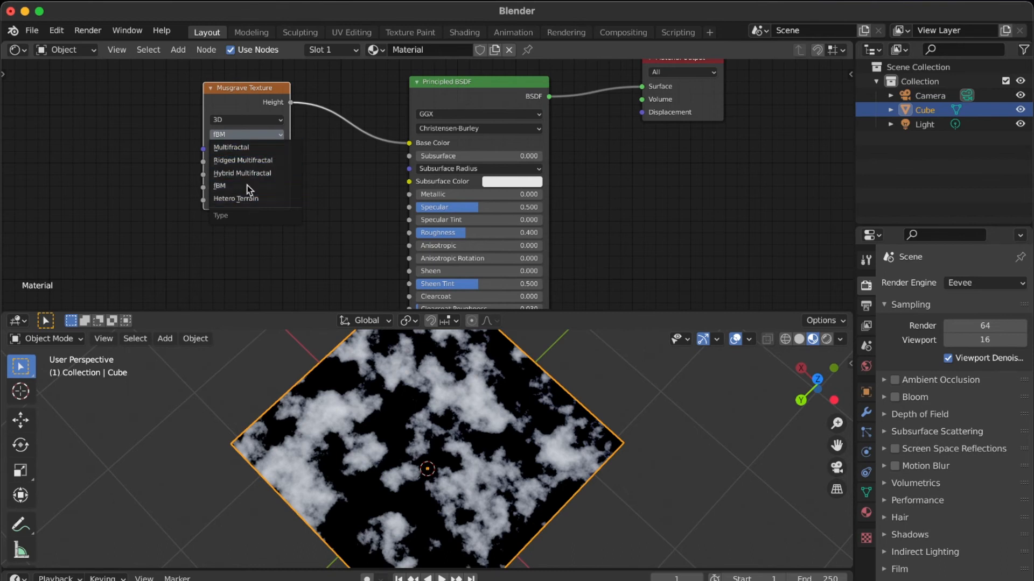
left_click(240, 199)
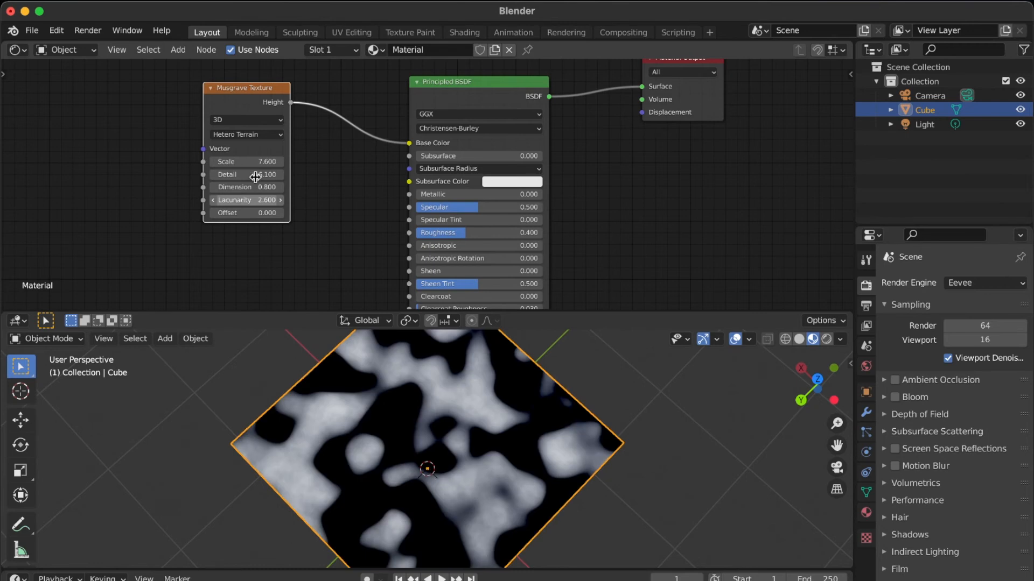
Switch the Musgrave Texture's type back to fBM, and try Hybrid Multifractal with the 3D dimensions kept
left_click(259, 135)
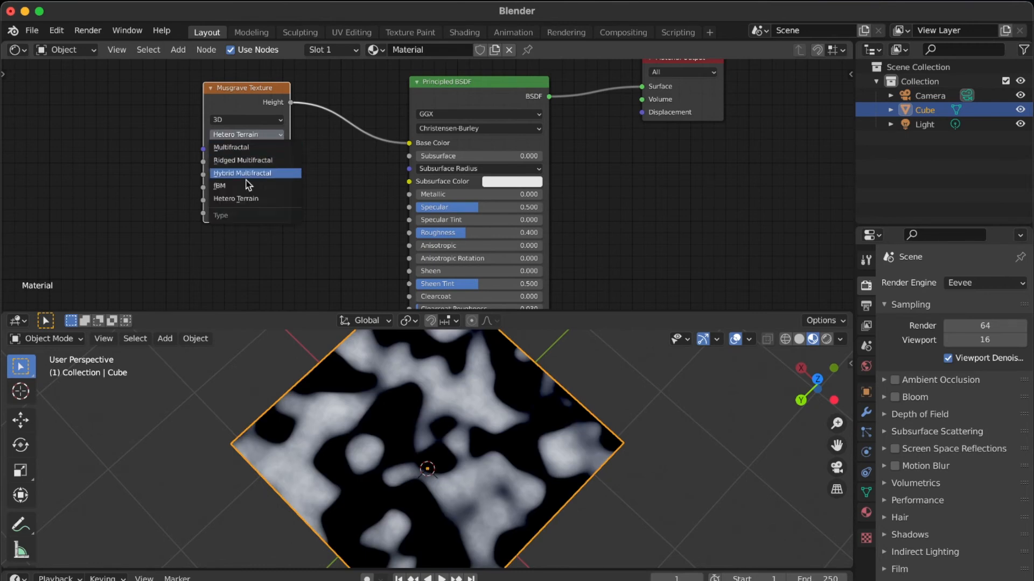
left_click(244, 186)
left_click(248, 121)
left_click(244, 116)
left_click(234, 132)
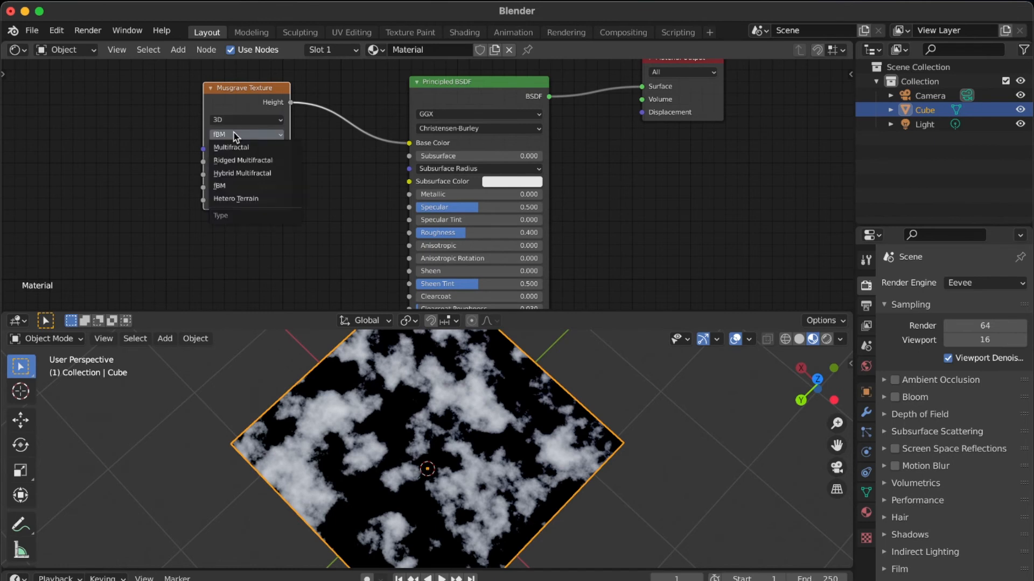
left_click(236, 173)
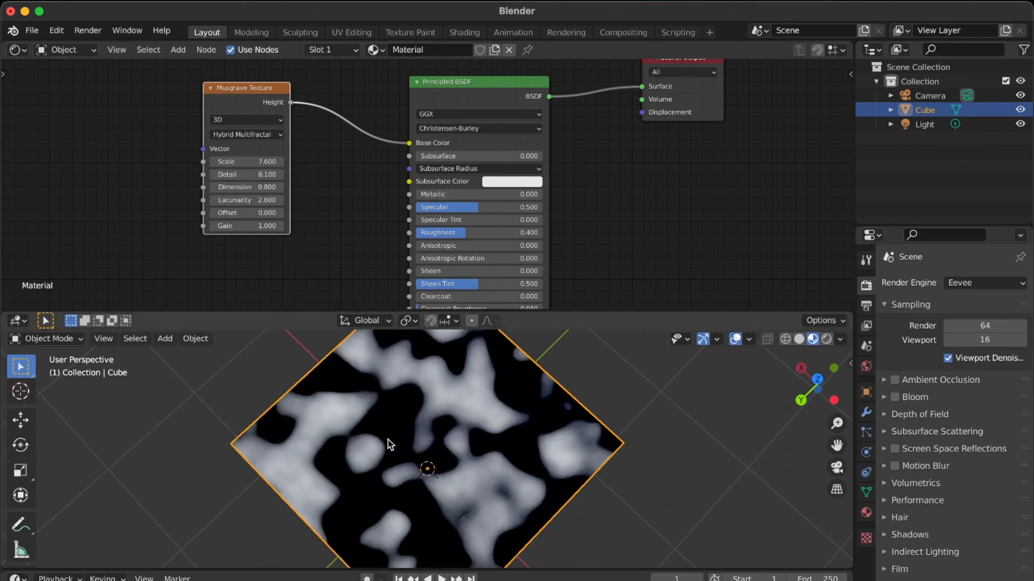
Set the Musgrave Texture's type to Ridged Multifractal and inspect the pattern on the cube's side face
left_click(245, 135)
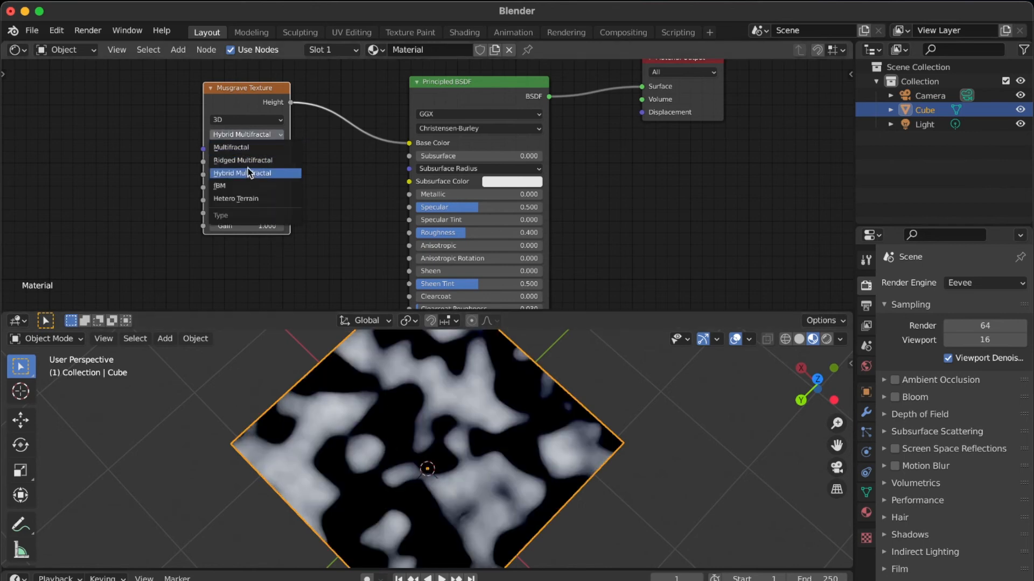
left_click(248, 160)
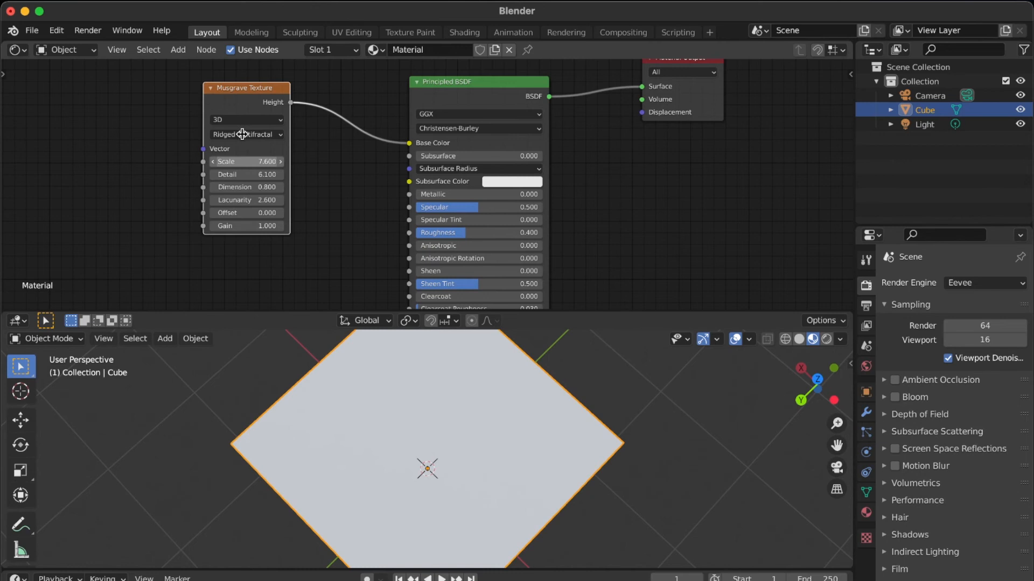
middle_click_drag(427, 469, 427, 470)
middle_click_drag(379, 503, 406, 449)
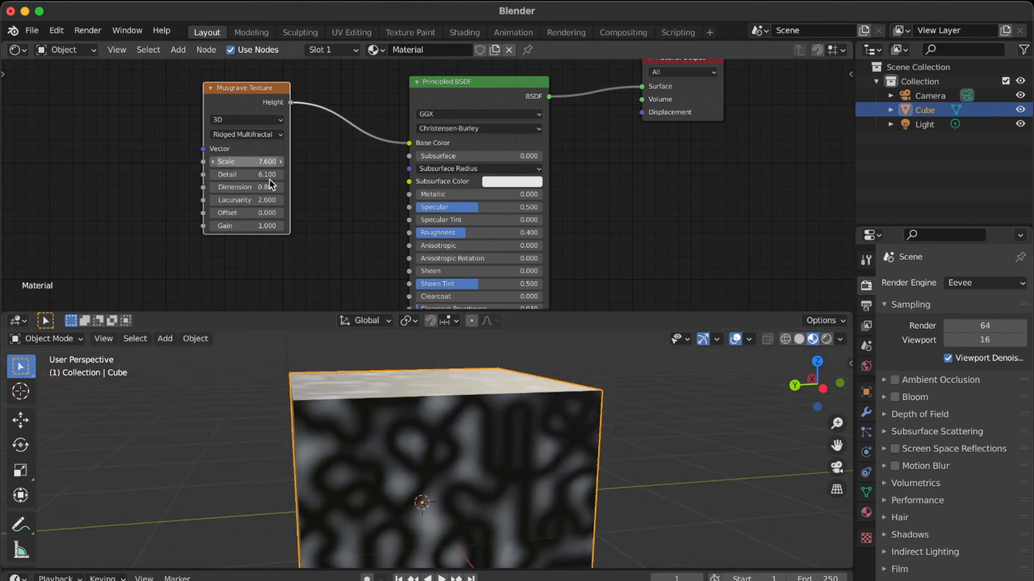
Try Detail values of 8 and 15 on the Ridged Multifractal Musgrave Texture, checking the cube's surface each time
left_click(239, 175)
type("8")
key("Return")
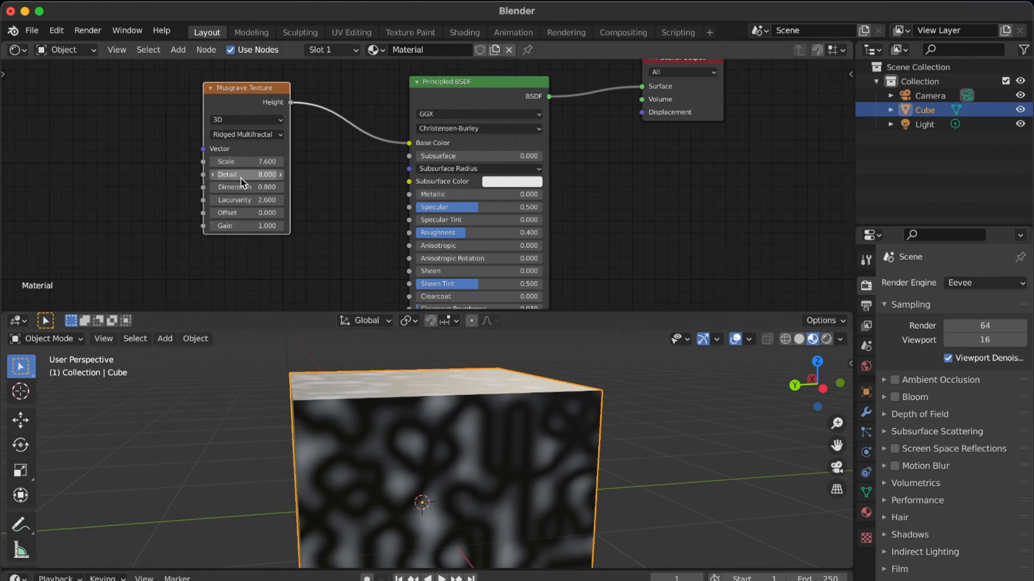
middle_click_drag(429, 489, 436, 489)
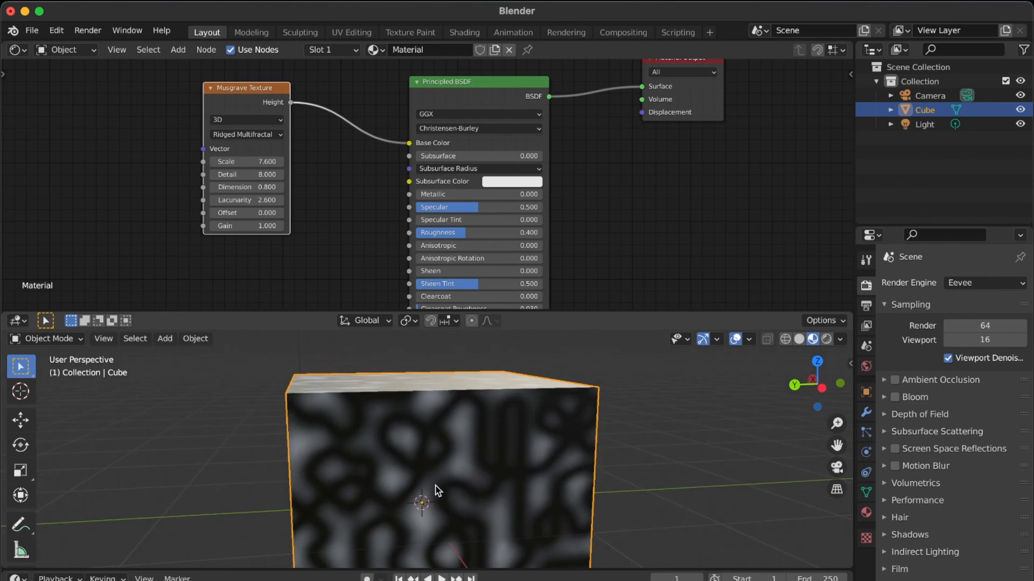
left_click(245, 175)
type("15")
key("Return")
middle_click_drag(381, 452, 382, 454)
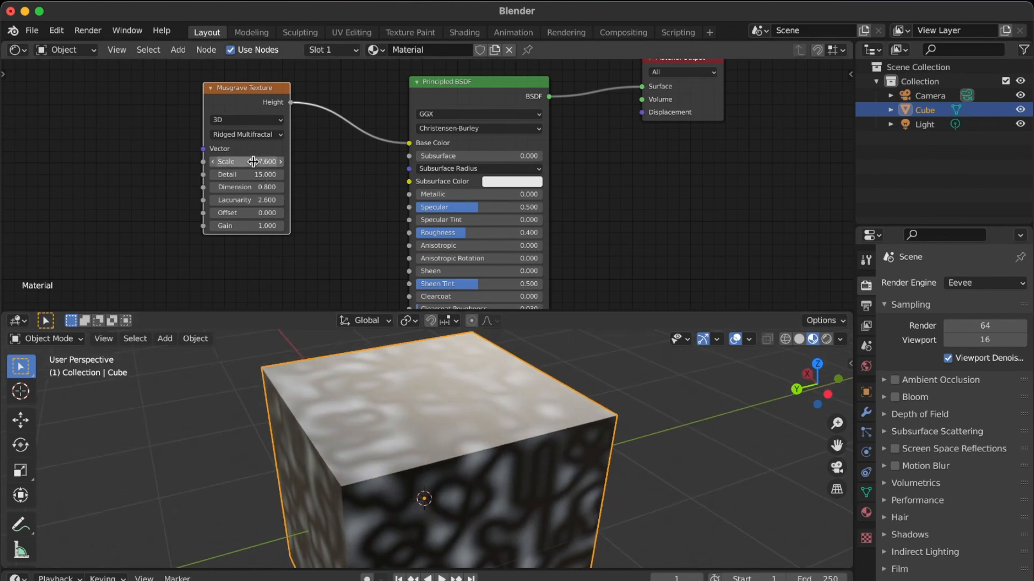
Set the Musgrave Texture's Detail to 30 and check the pattern on the cube's sides
left_click(253, 173)
type("15.0")
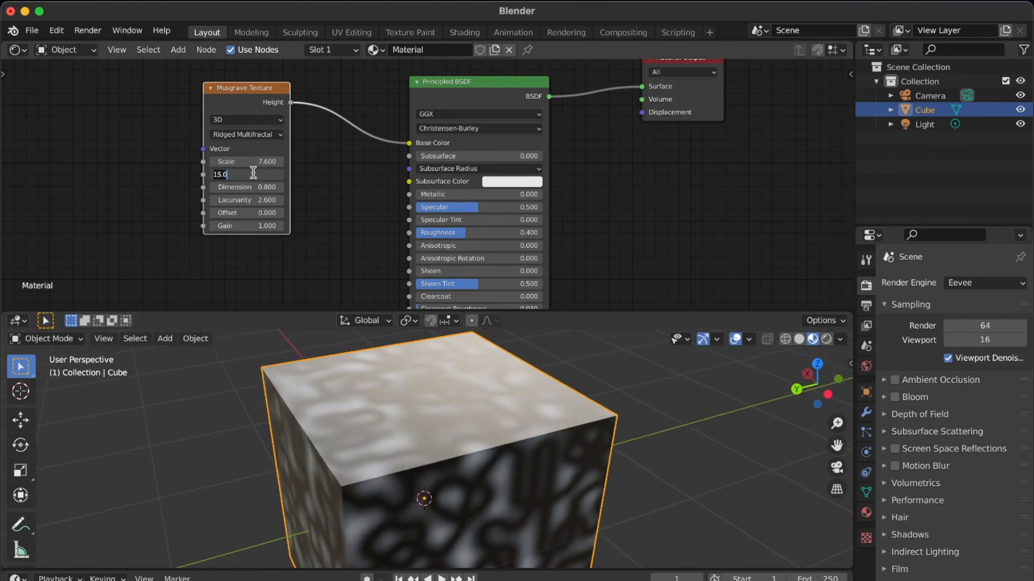
key("ctrl+a")
type("30")
key("Return")
middle_click_drag(505, 489, 505, 490)
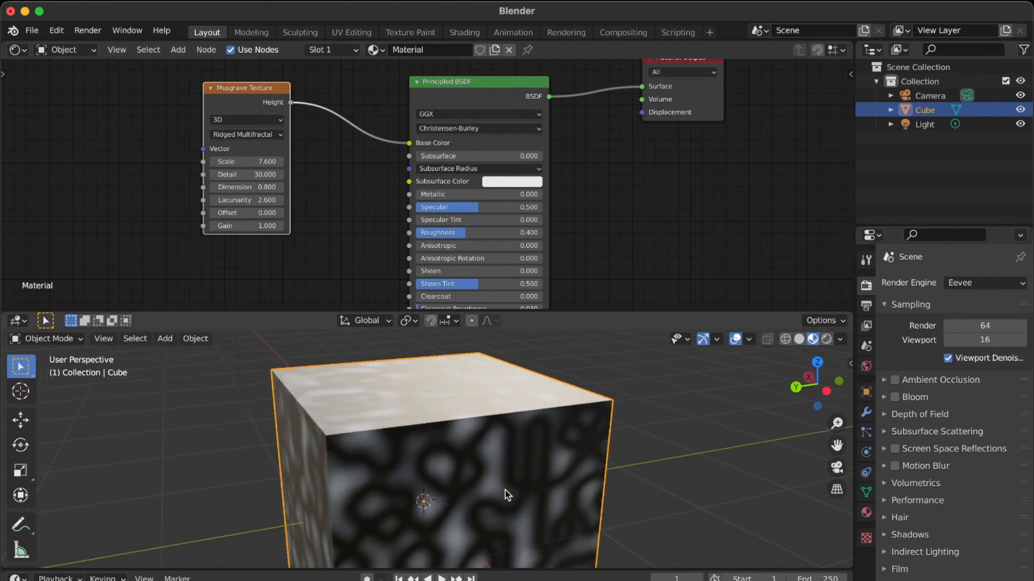
Set the Musgrave Texture's Gain to 0 and check the pattern on the cube's top face
left_click(238, 226)
type("0")
key("Return")
middle_click_drag(369, 439, 370, 441)
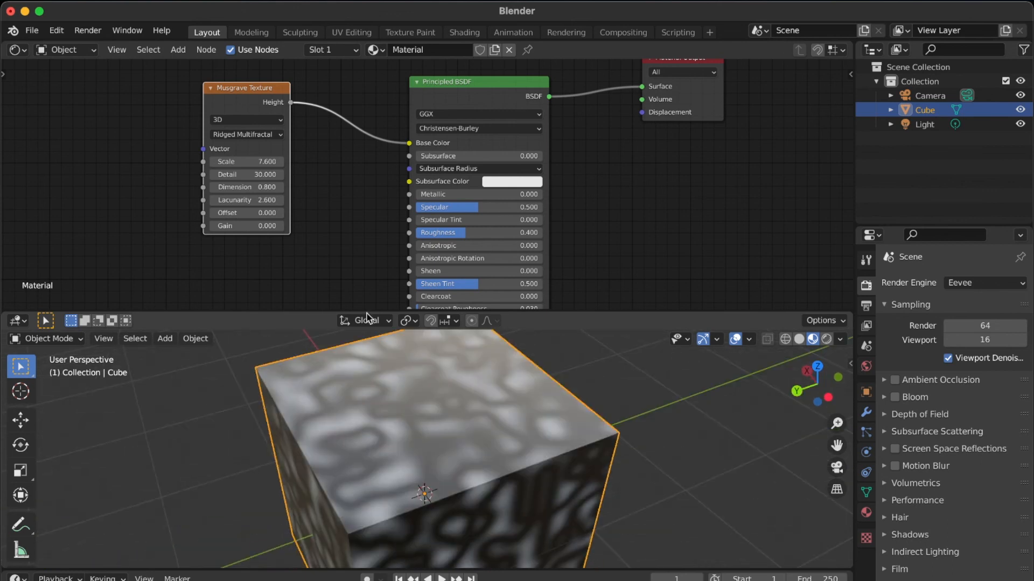
Change the Musgrave Texture's type to Multifractal and inspect the cube's surface from several sides
left_click(256, 135)
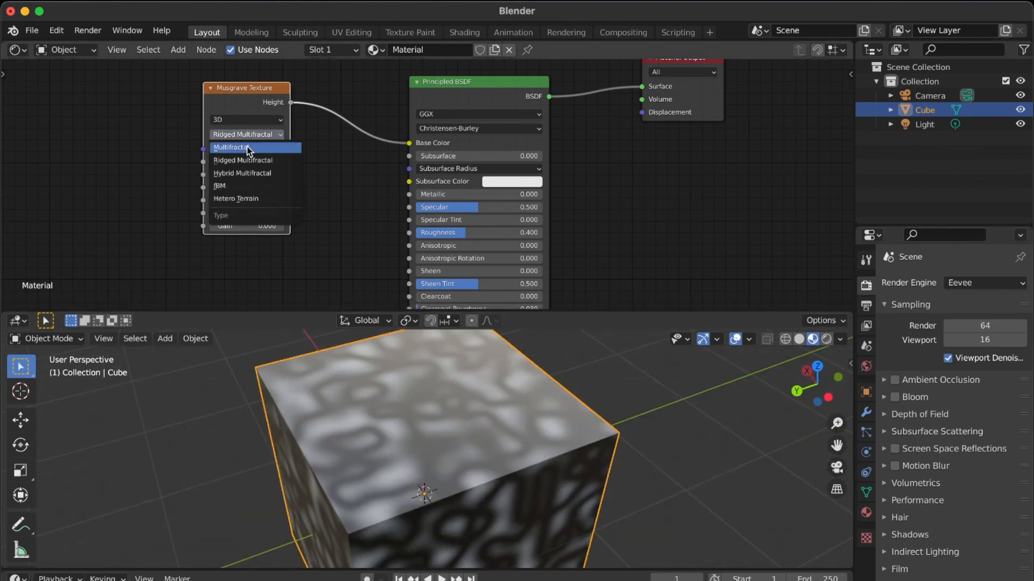
left_click(247, 146)
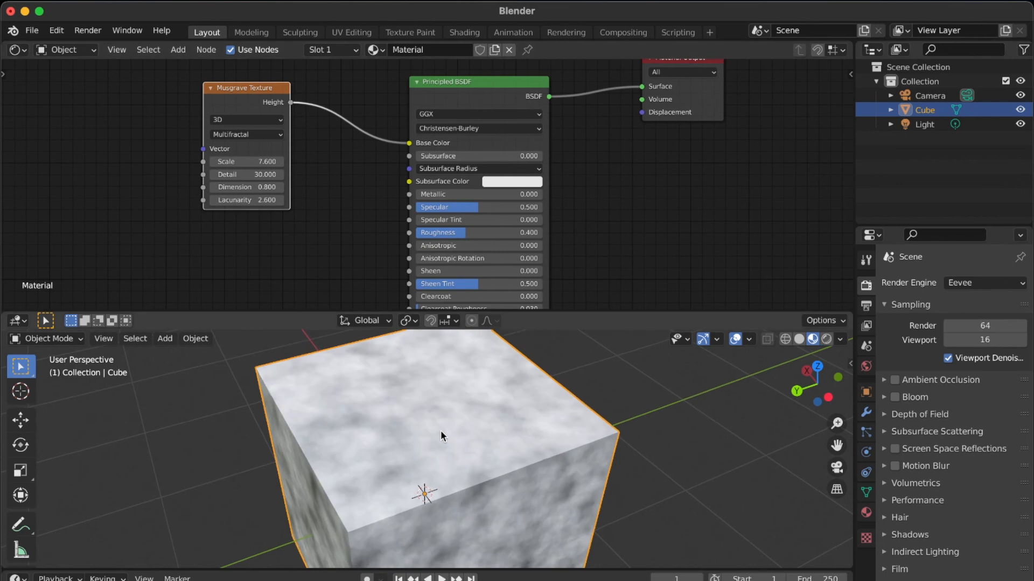
scroll(440, 430, "down", 5)
scroll(440, 431, "right", 5)
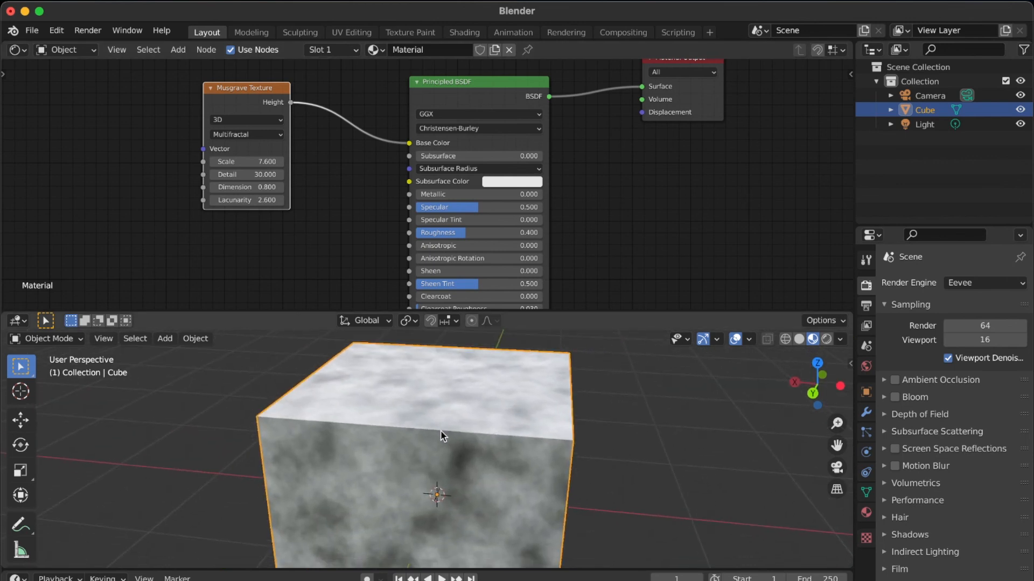
scroll(440, 431, "right", 5)
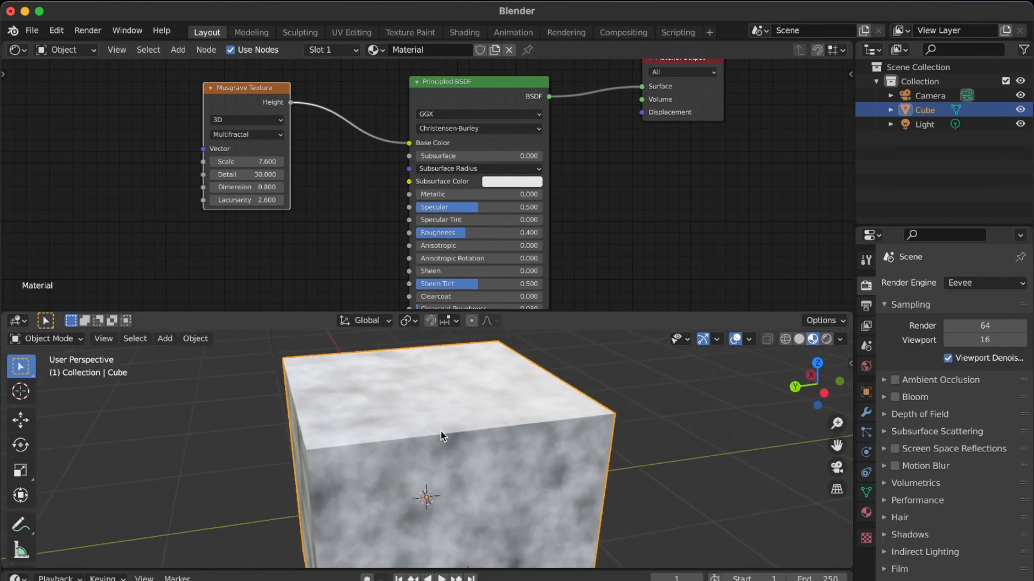
scroll(440, 433, "right", 2)
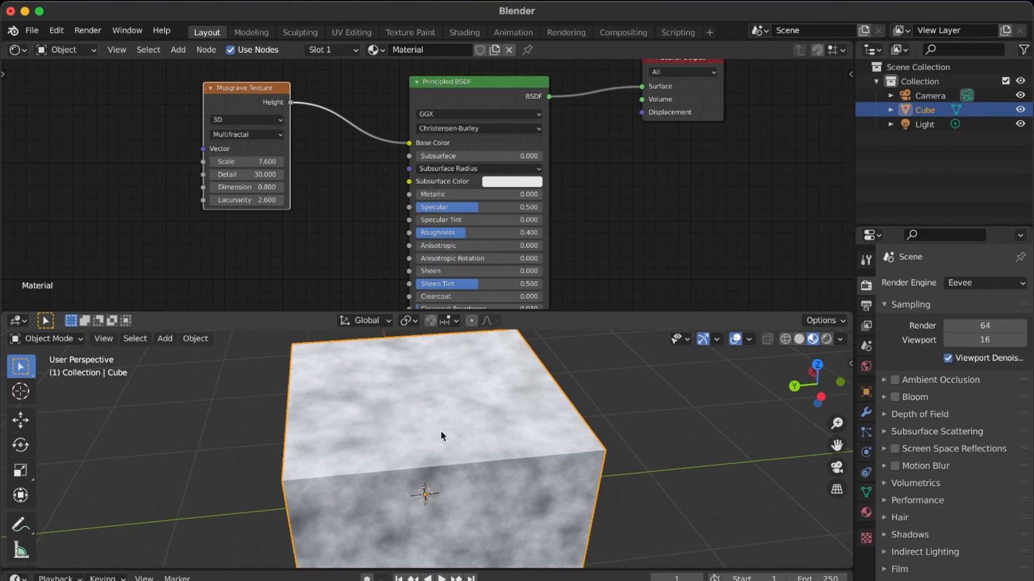
Add a Gradient Texture node on the input side of the Musgrave Texture node
key("shift+a")
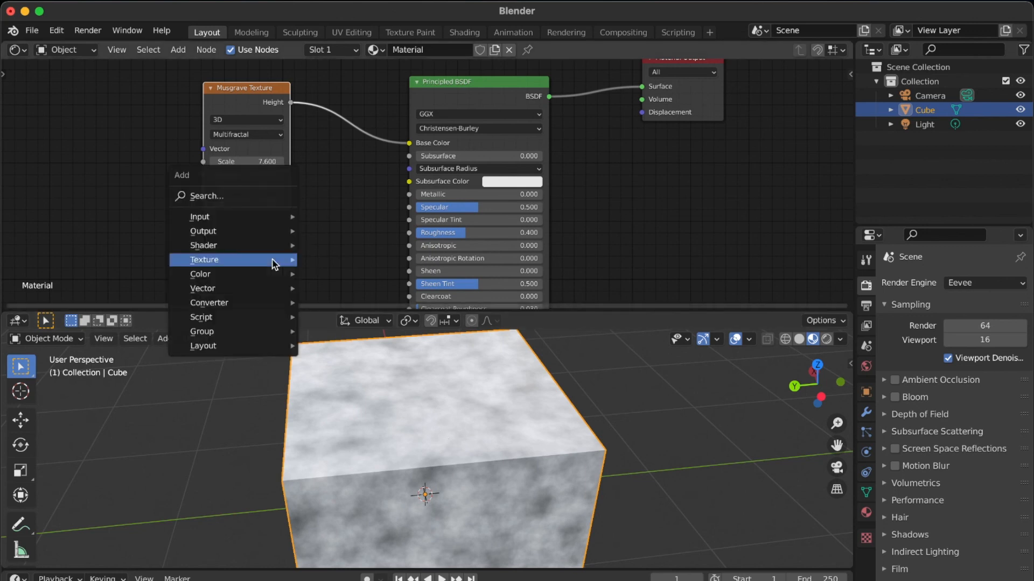
mouse_move(271, 263)
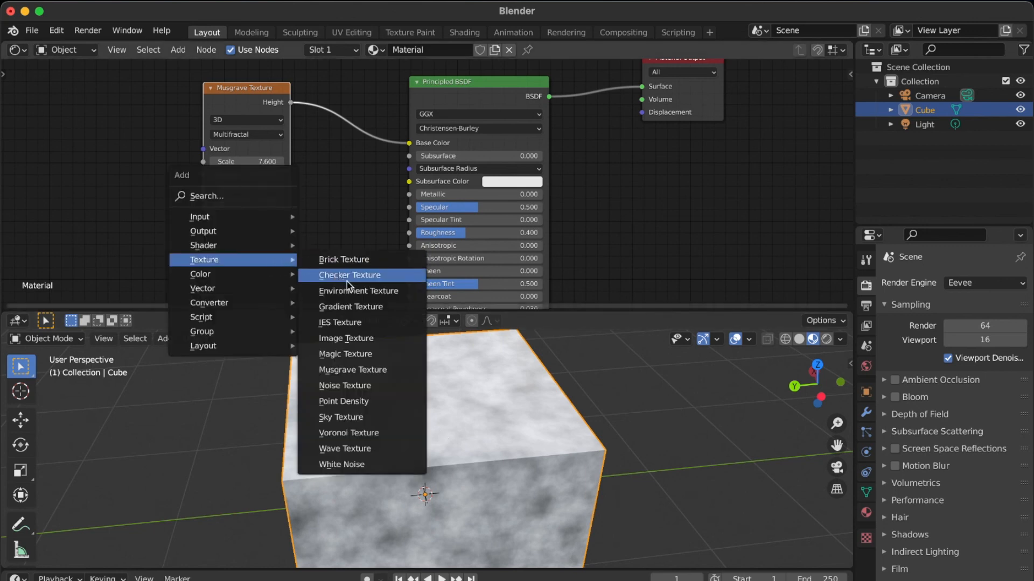
left_click(336, 312)
left_click(82, 174)
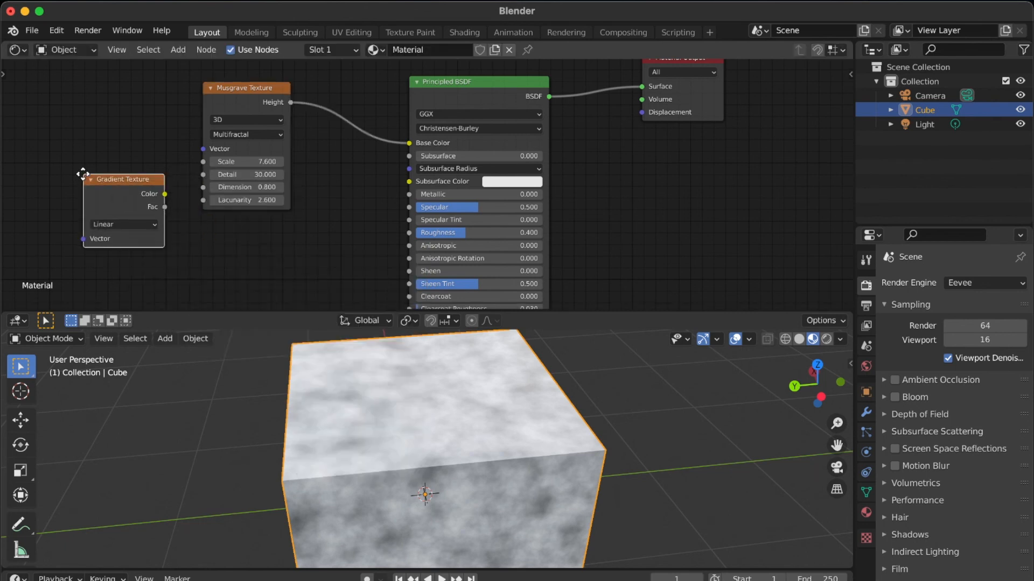